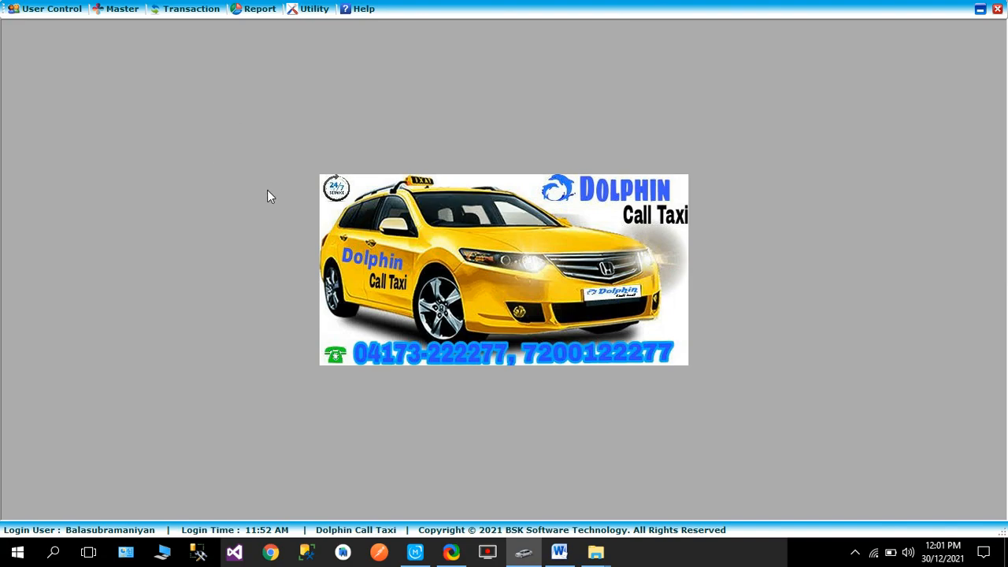
Open the taxi booking form and enter the customer's mobile number to load their saved details
click(189, 9)
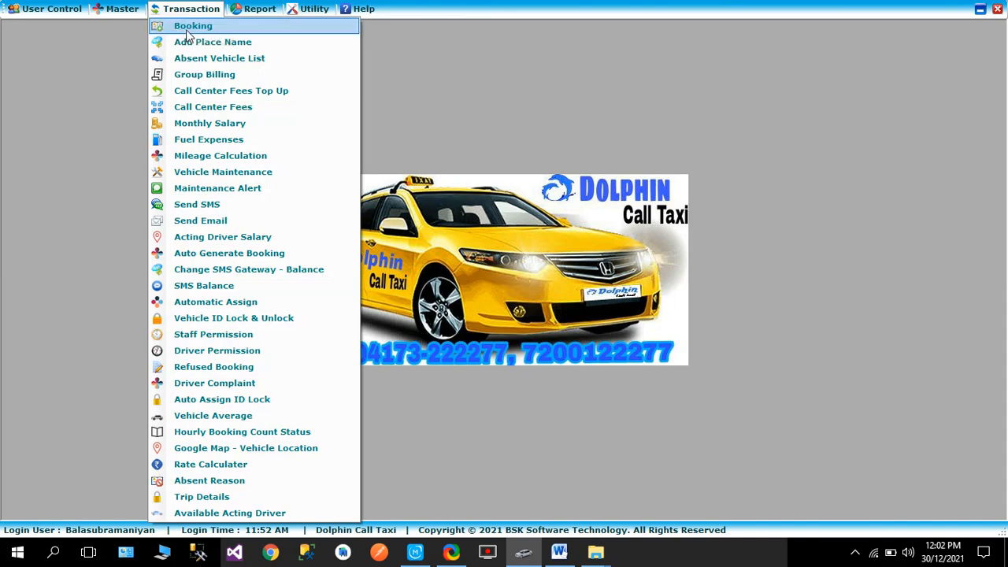
click(187, 29)
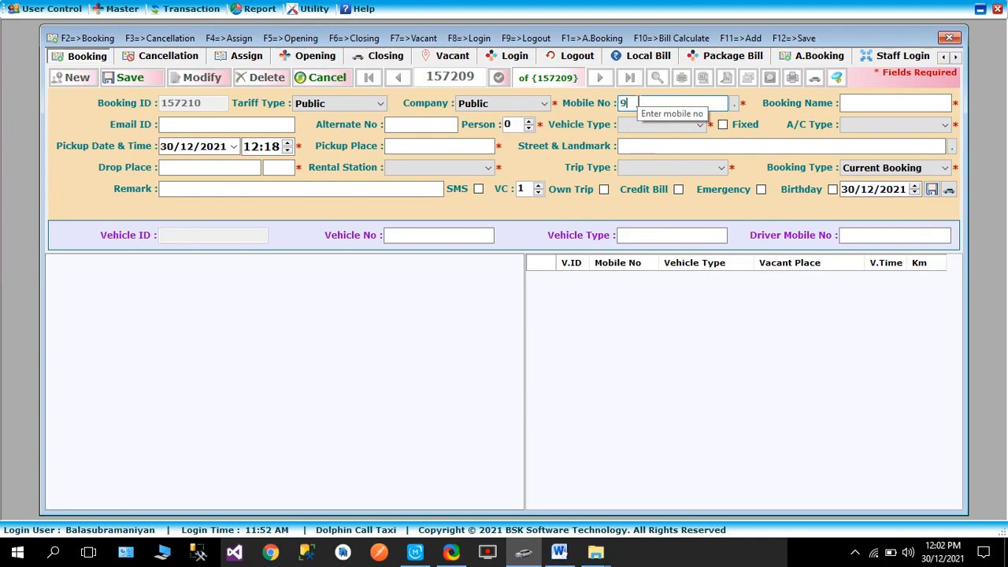
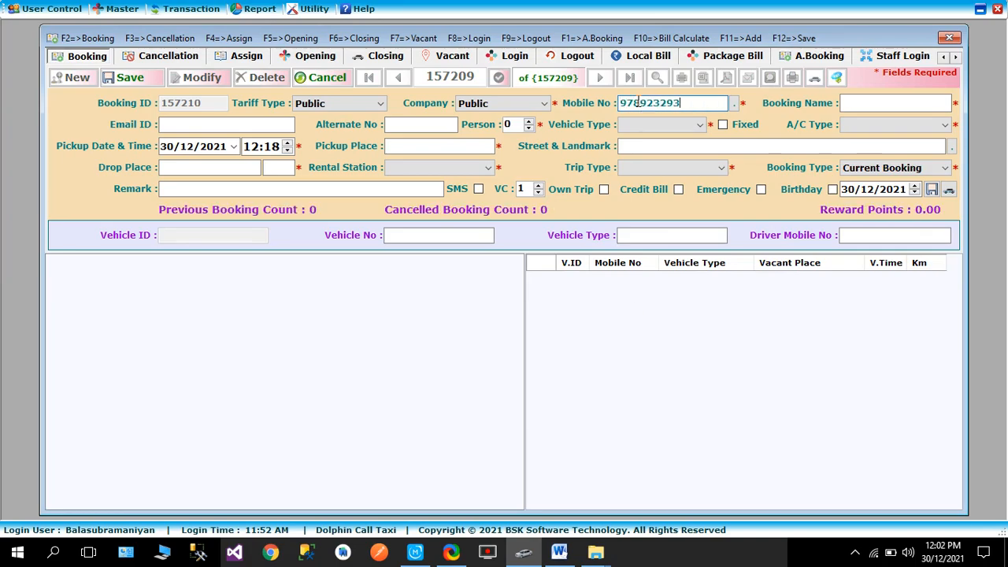
key(Tab)
key(Tab)
key(Tab)
key(Tab)
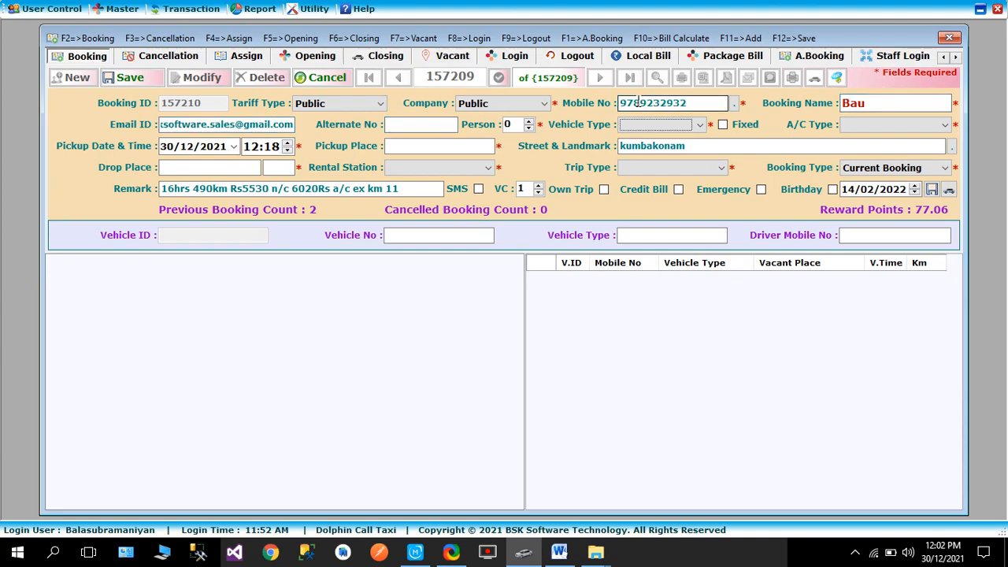
Set the booking's vehicle type to Indica and its A/C type to A/C
key(shift+Tab)
key(Tab)
key(Tab)
key(shift+Tab)
key(shift+Tab)
key(Tab)
key(alt+Down)
key(i)
key(Down)
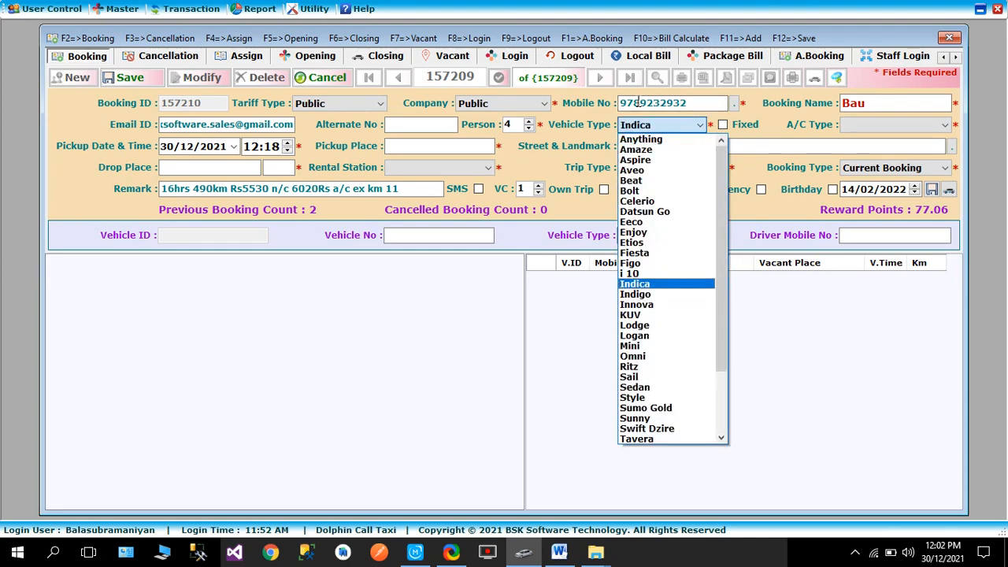
key(Tab)
key(Tab)
key(alt+Down)
key(Down)
key(Tab)
key(Tab)
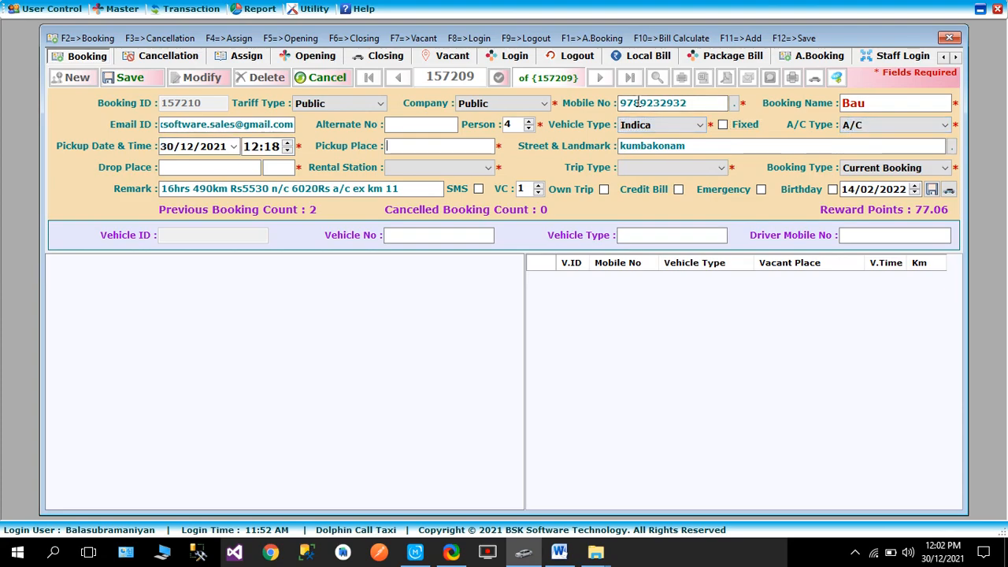
Set the pickup place to Mattuthavani and clear the street and landmark
text(matt)
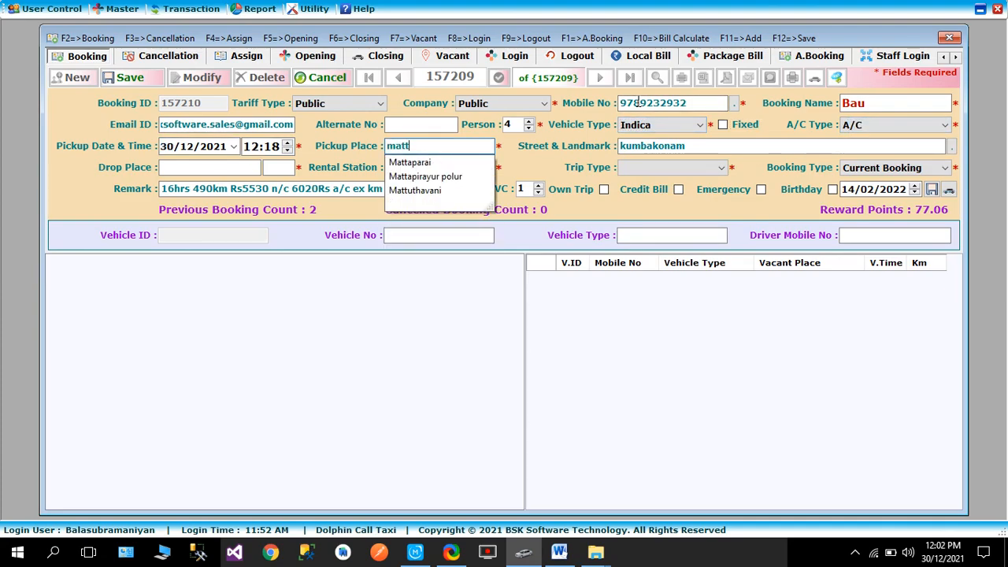
key(Down)
key(Down)
key(Down)
key(Tab)
key(BackSpace)
key(Tab)
Set the drop place to Arapalayam and the trip type to Drop
text(ara)
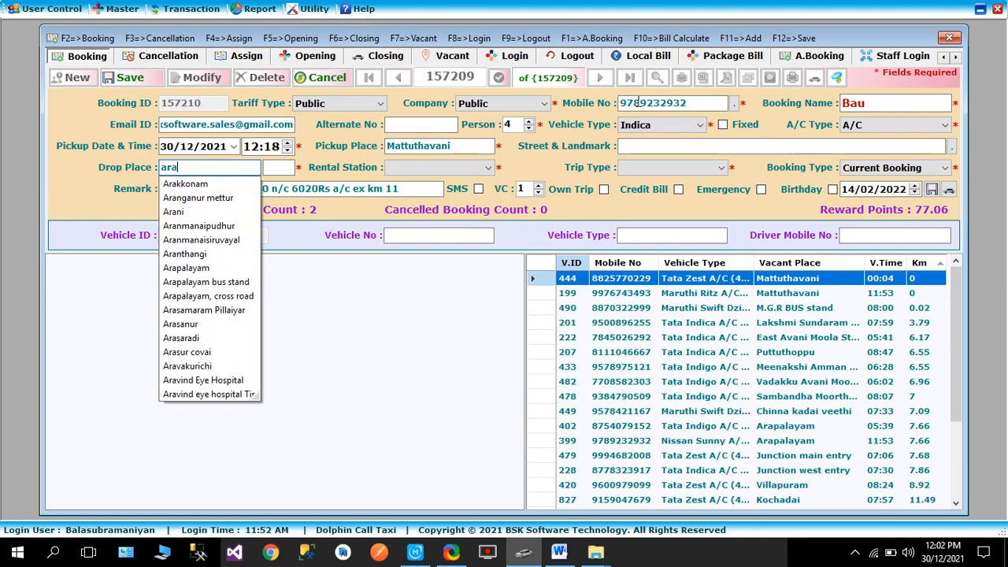
text(p)
key(Down)
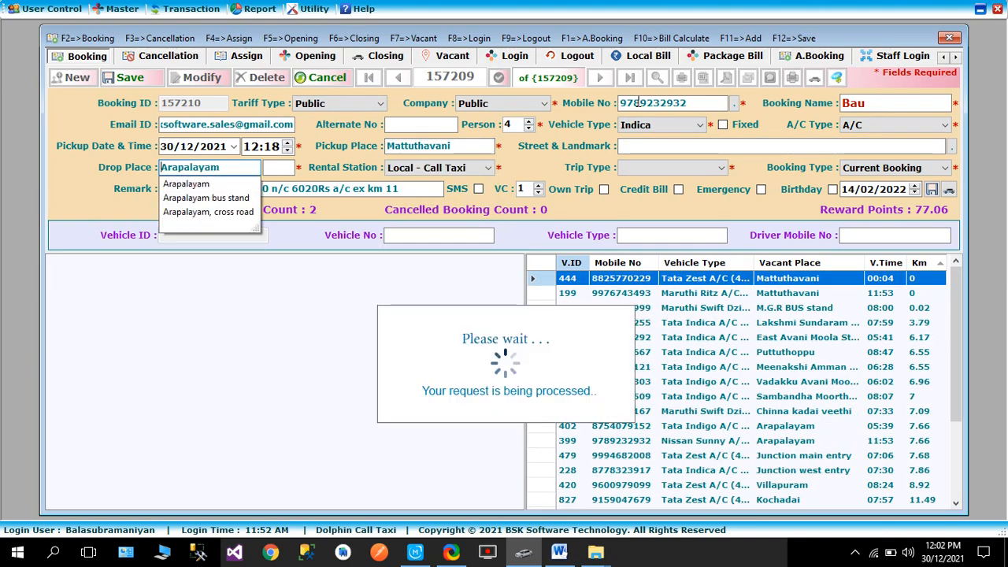
key(Tab)
key(Tab)
key(Tab)
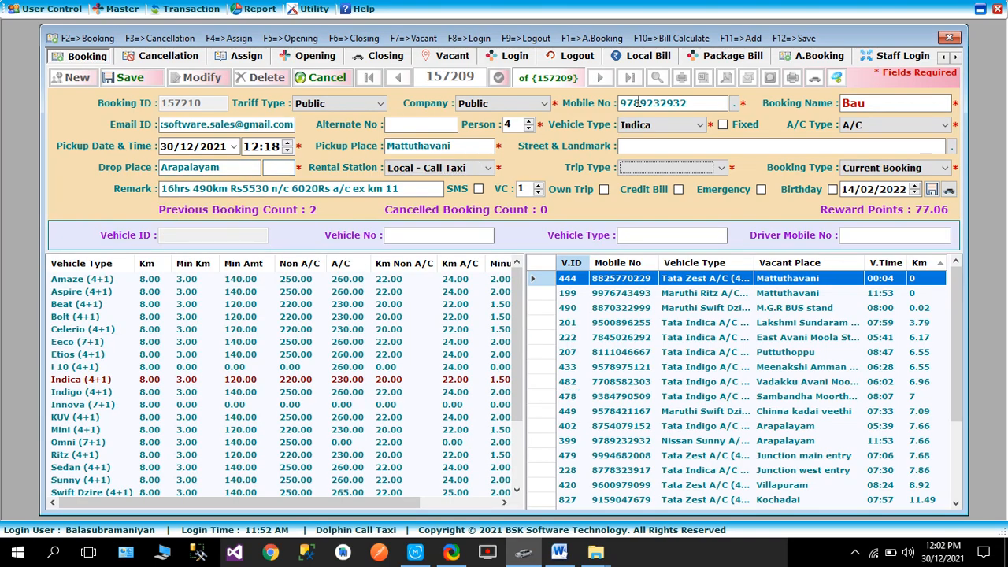
key(Tab)
key(Tab)
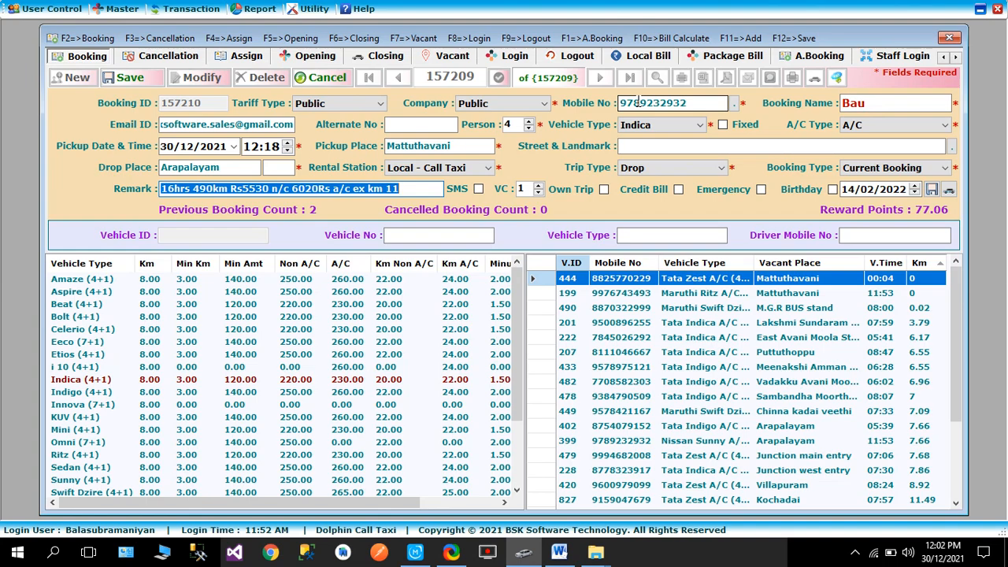
Clear the old remark and save the new booking
key(BackSpace)
key(F12)
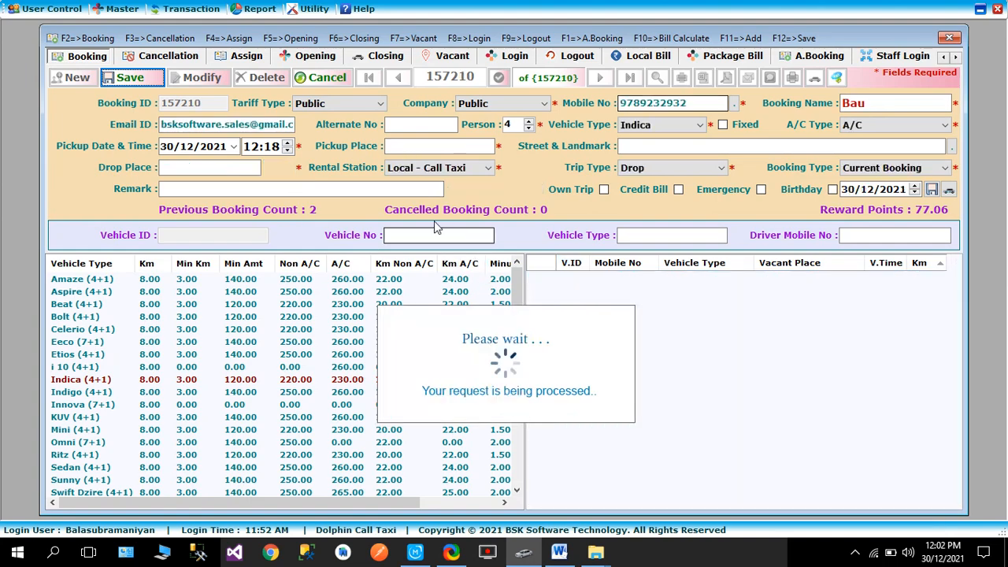
click(516, 324)
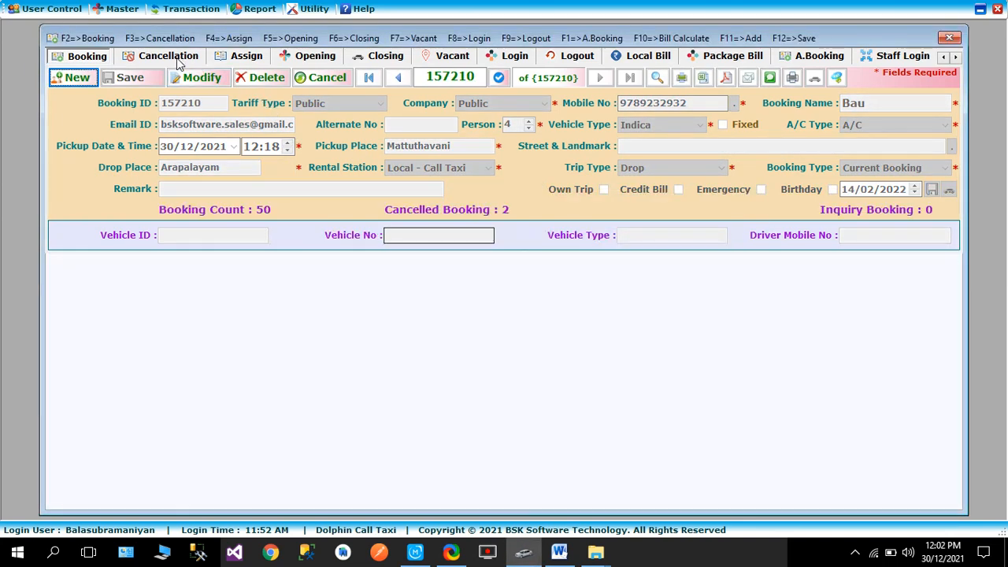
Open vehicle assignment for the new Mattuthavani to Arapalayam booking and select vehicle 444
click(235, 59)
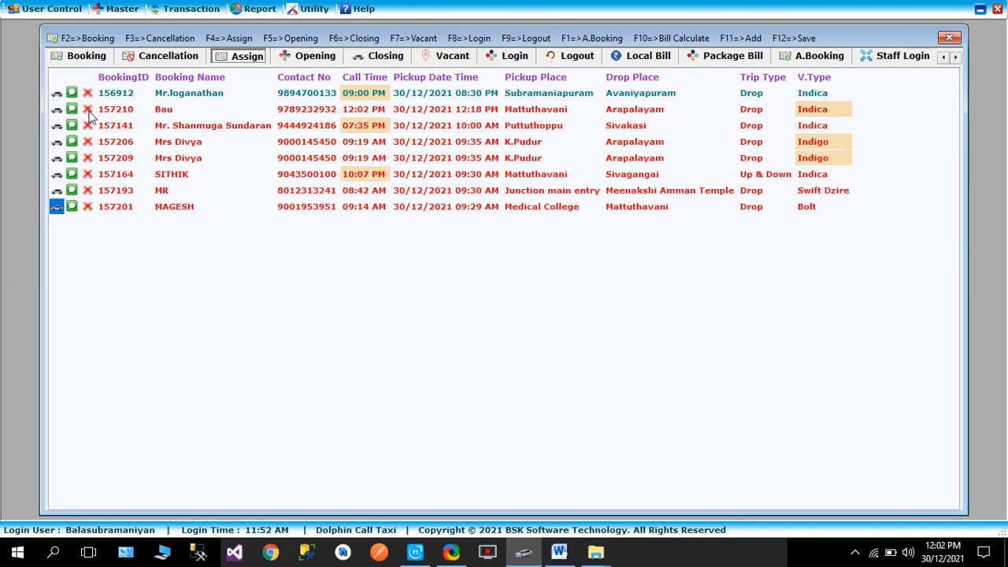
click(56, 110)
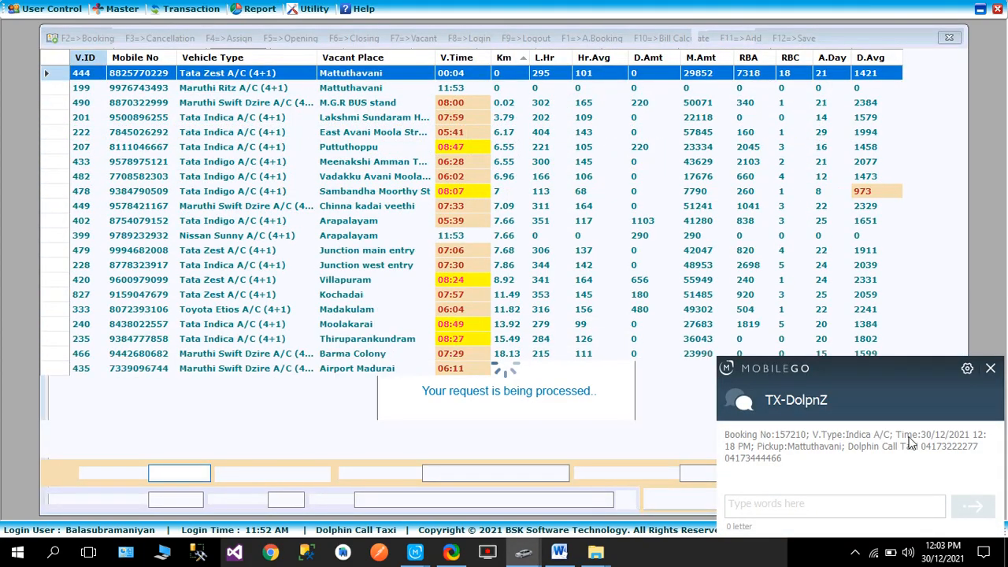
click(990, 368)
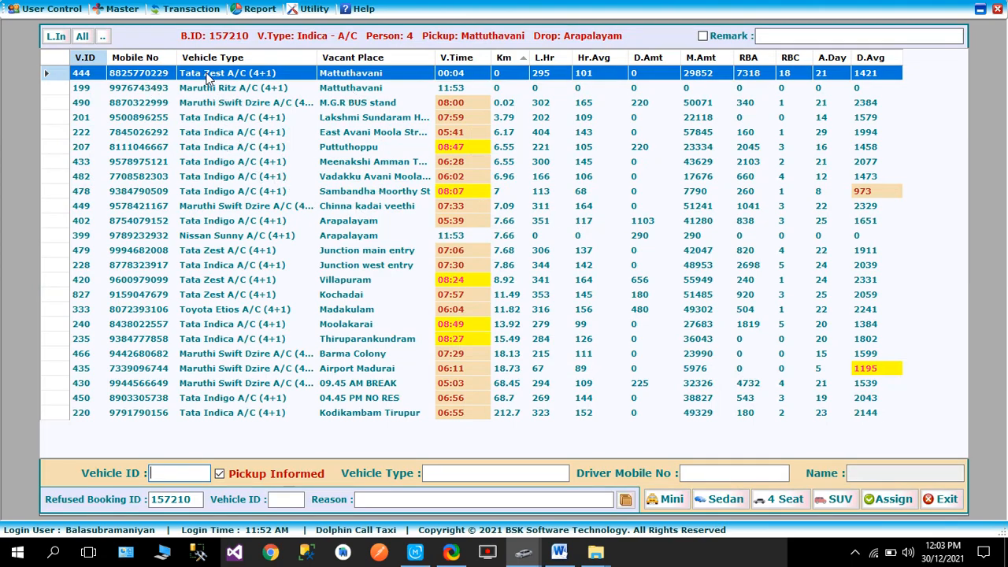
double_click(138, 73)
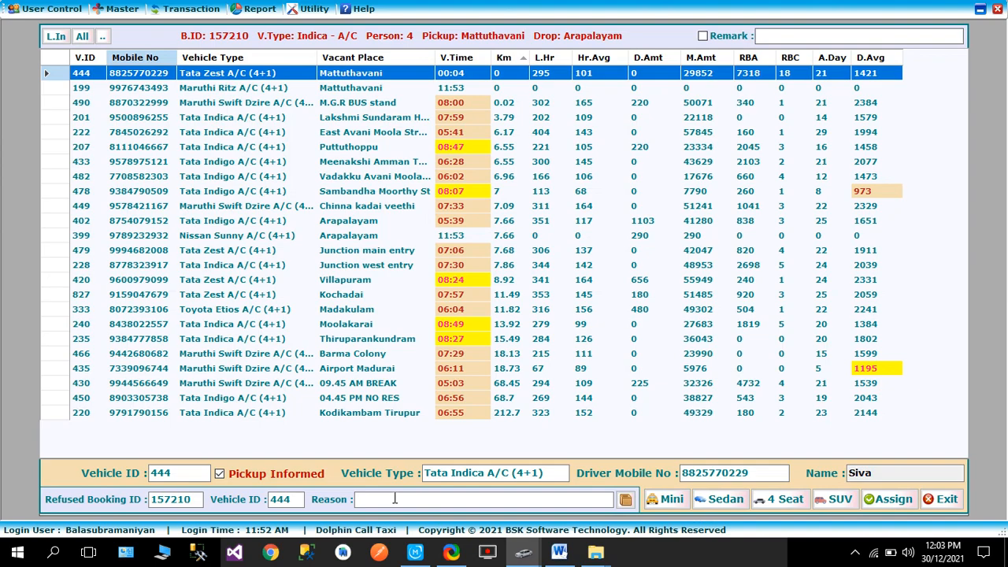
Record vehicle 444's refusal of the booking with the reason "long trip only. dont like local trip" and save it
click(394, 496)
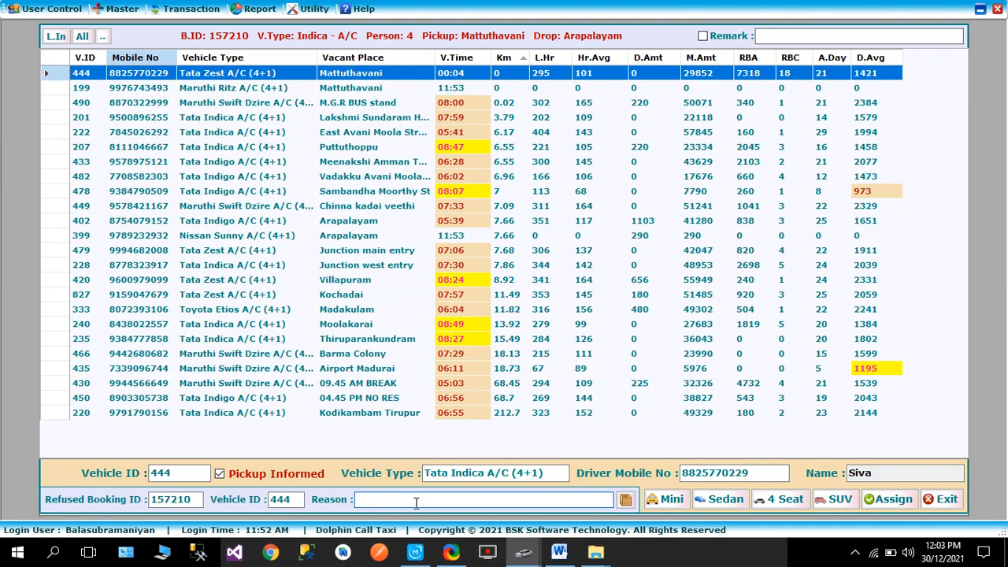
text(do)
text(lo)
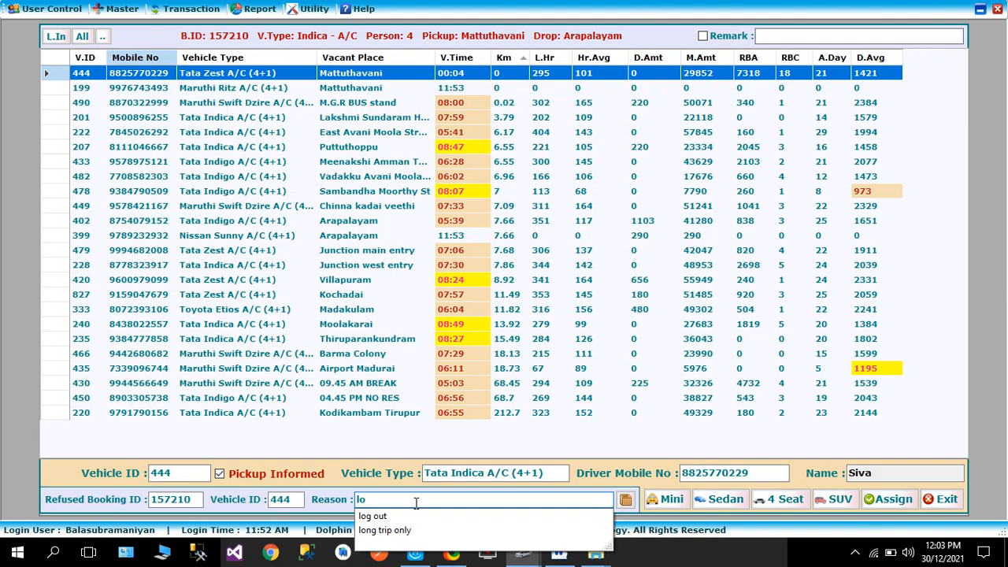
key(Down)
key(Down)
key(Return)
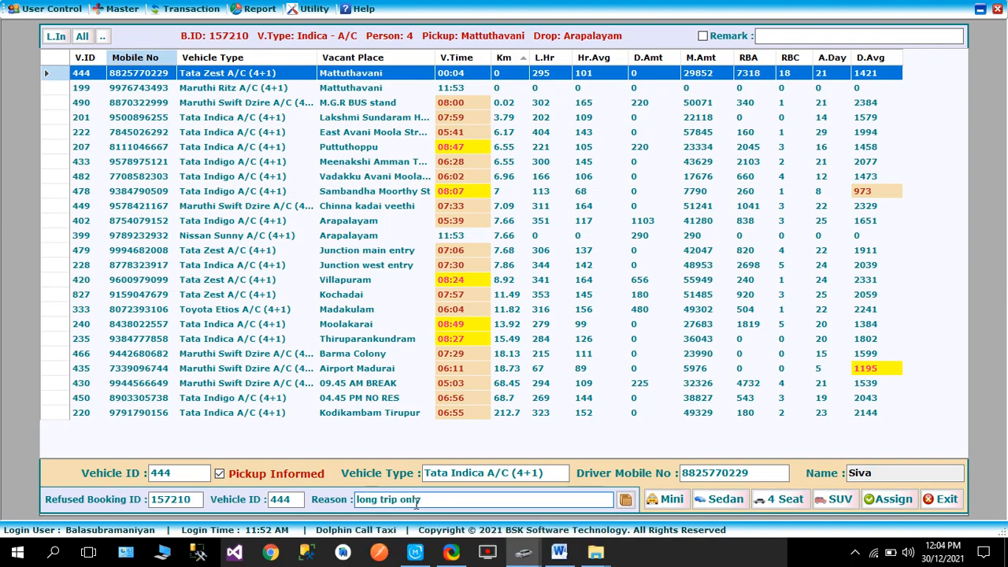
text(.)
text(dont like local trip)
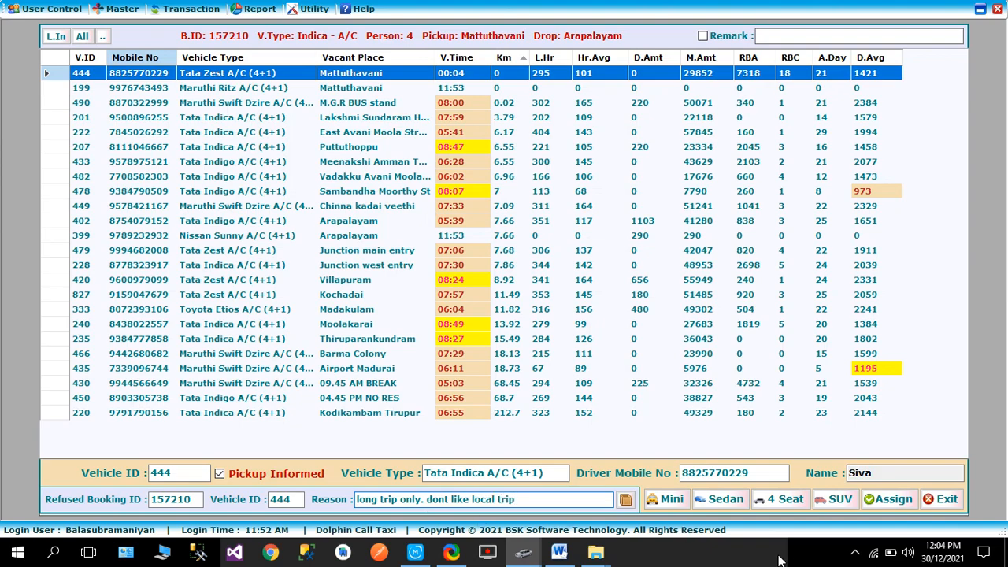
click(624, 501)
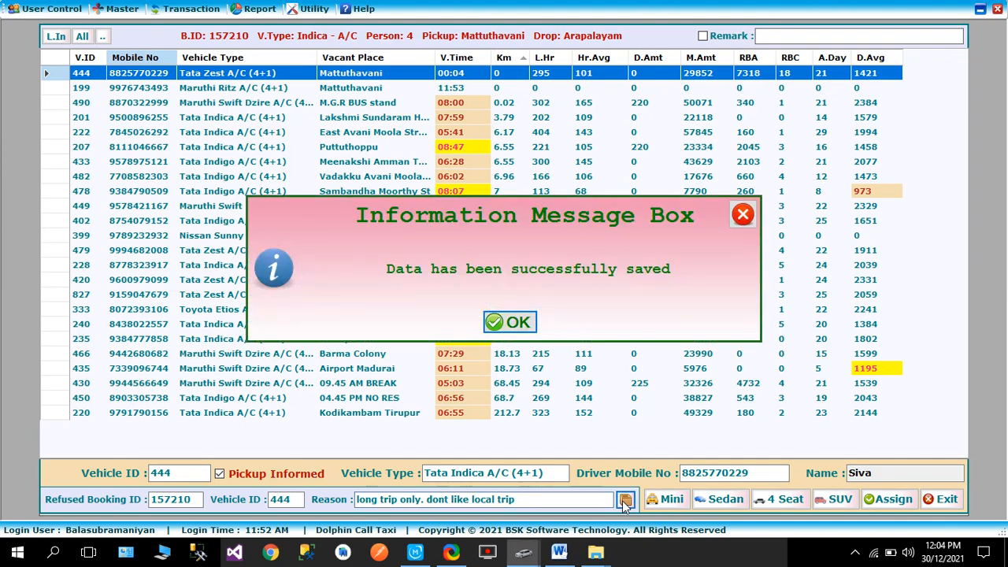
click(518, 322)
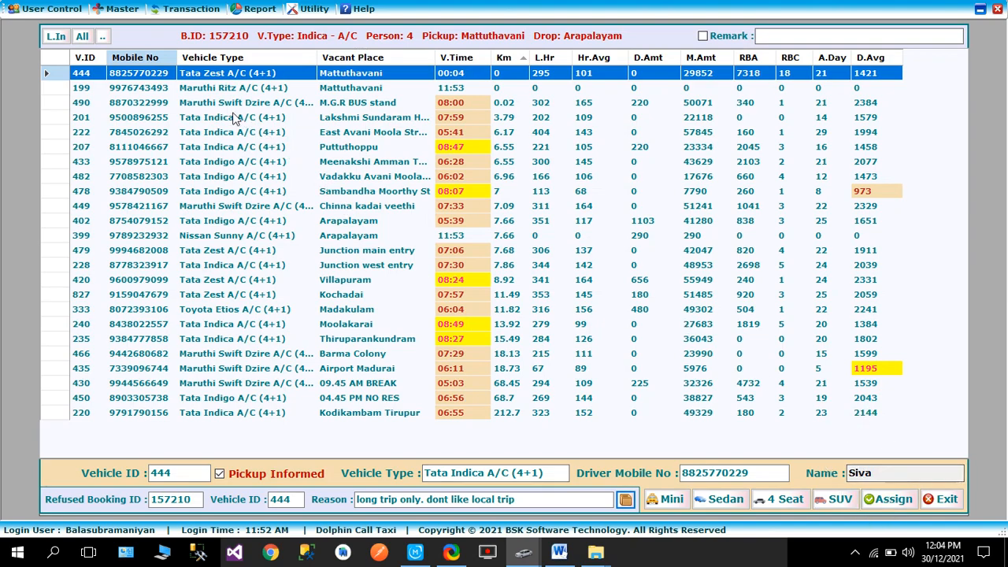
Assign vehicle 199 to the booking instead and show the list of bookings awaiting opening
click(183, 90)
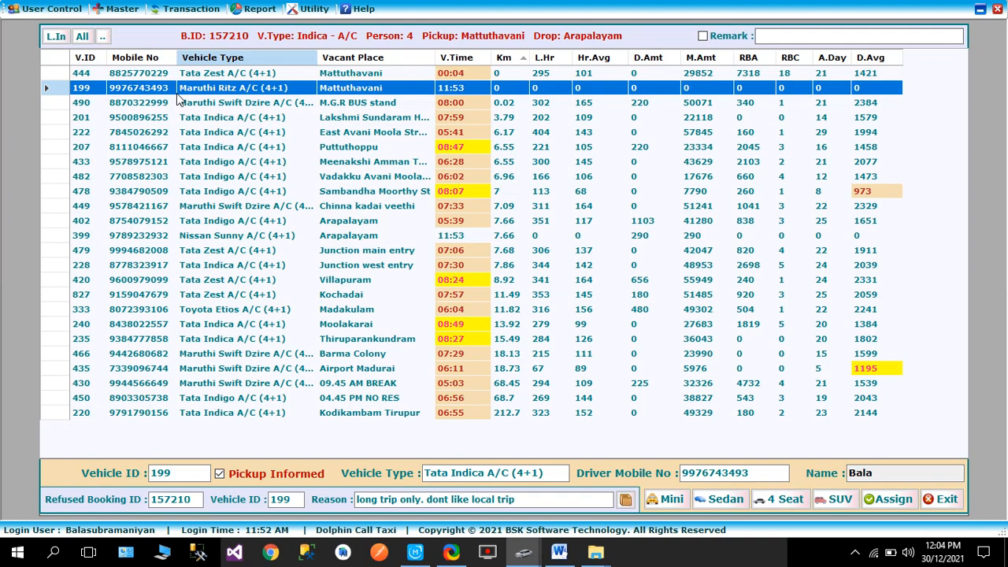
click(885, 503)
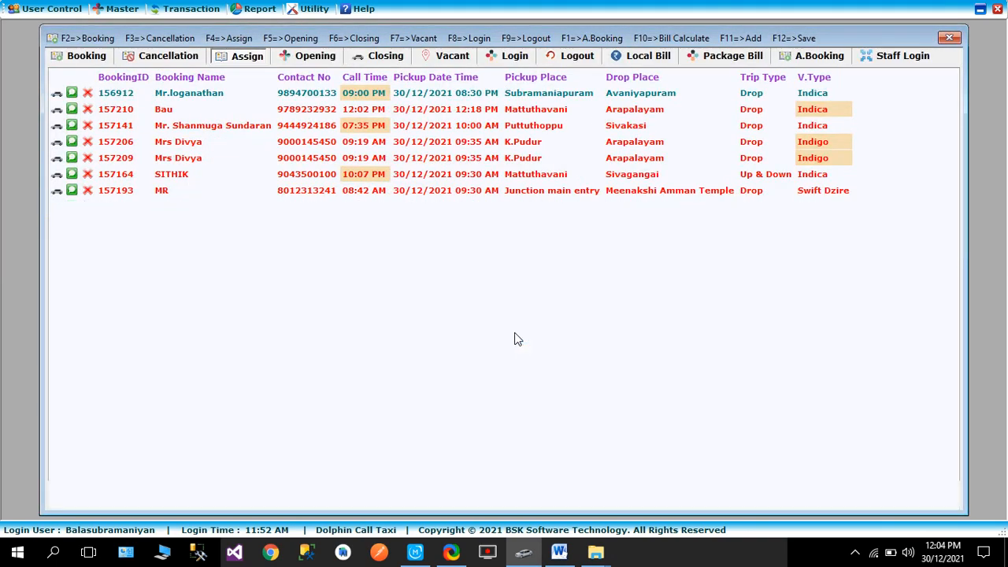
click(299, 57)
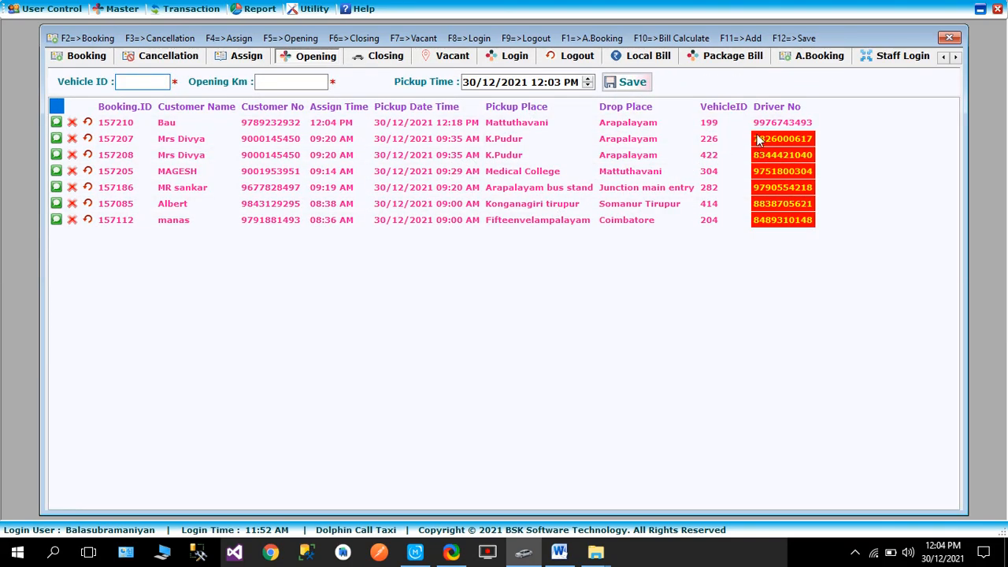
Open the Refused Booking report and set its from date to 01/12/2021
click(256, 9)
mouse_move(455, 243)
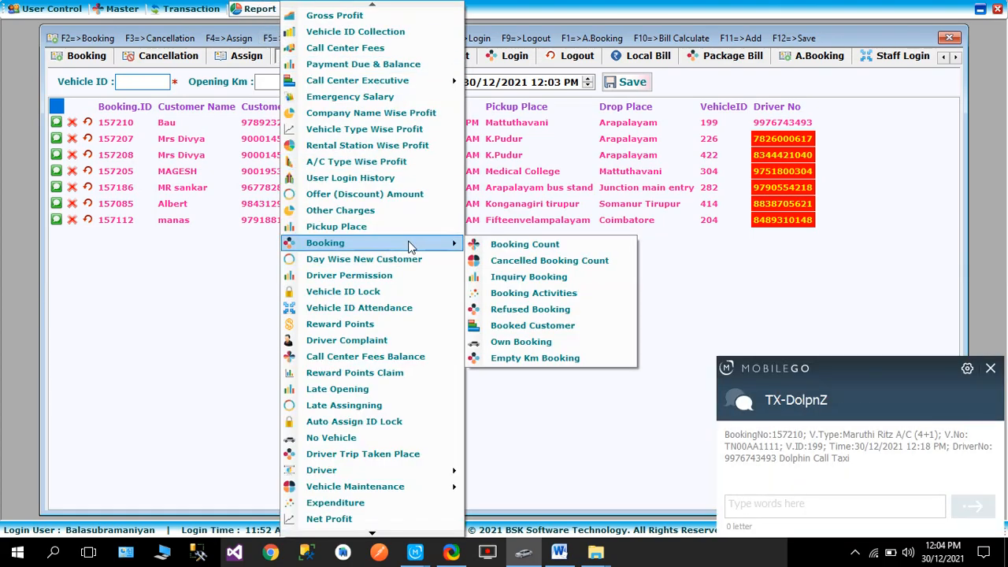
click(535, 313)
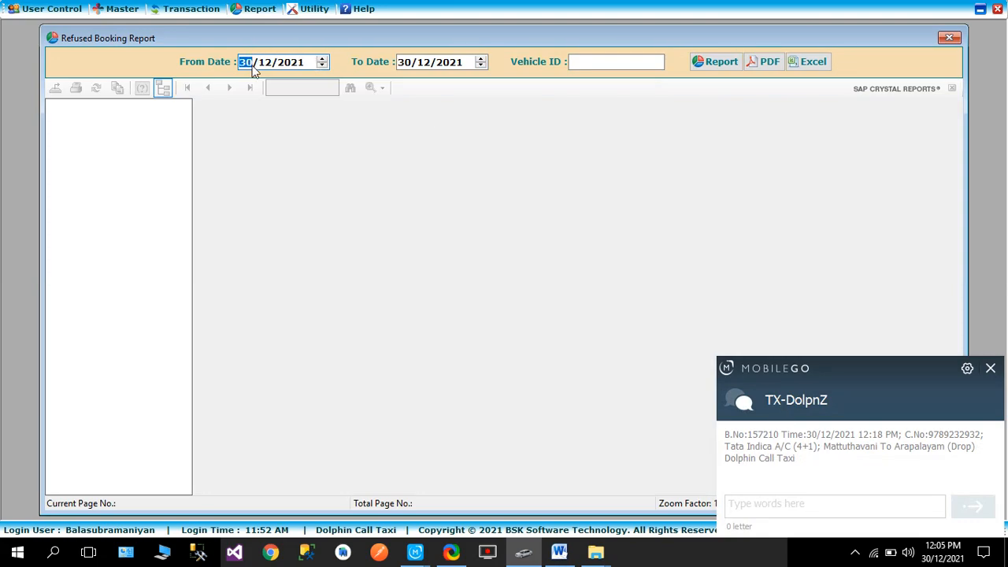
text(1)
Set the report's vehicle ID filter to All
click(585, 61)
text(A)
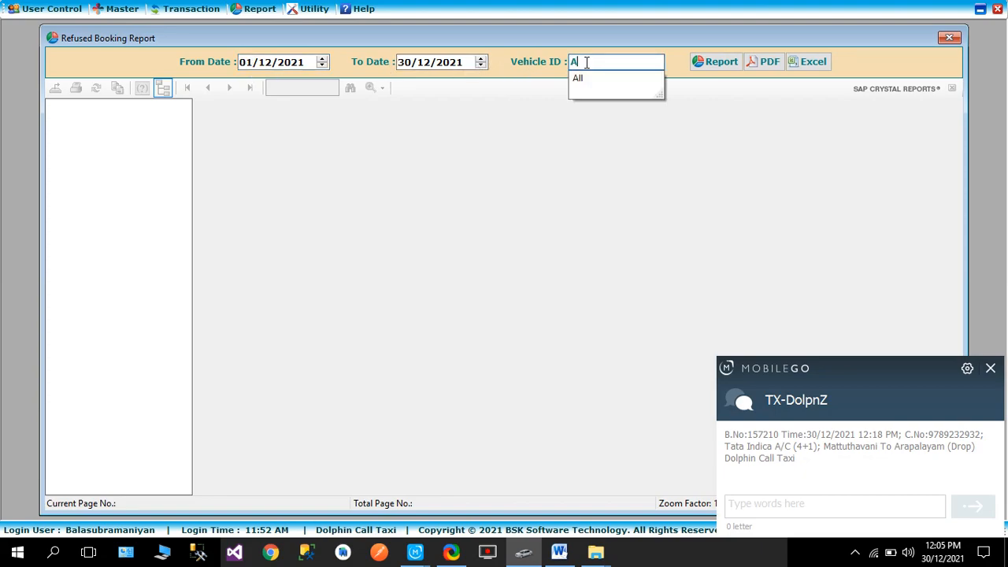
click(596, 78)
Change the report's vehicle ID filter to 444 and generate the Refused Booking report
drag(607, 61, 495, 55)
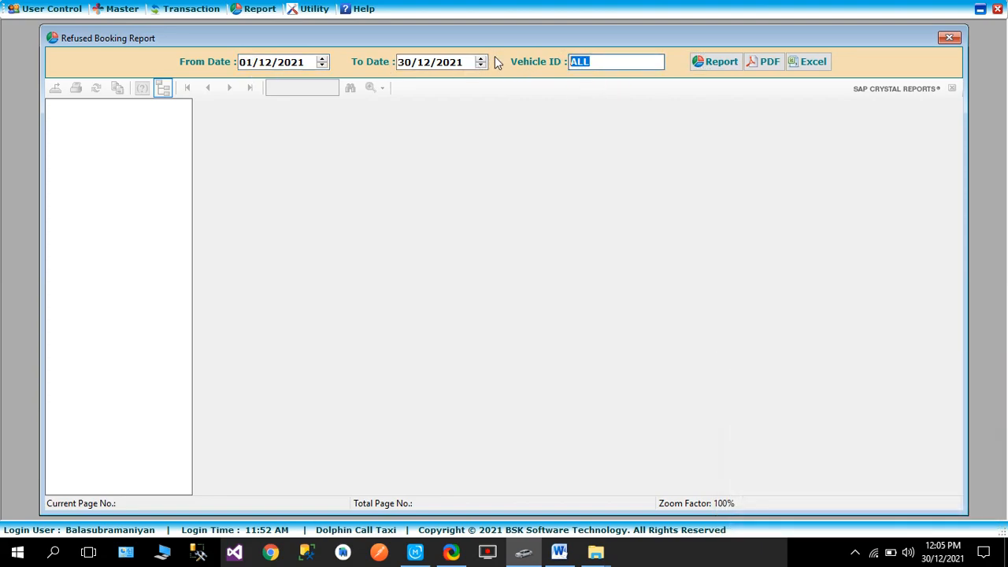
text(1)
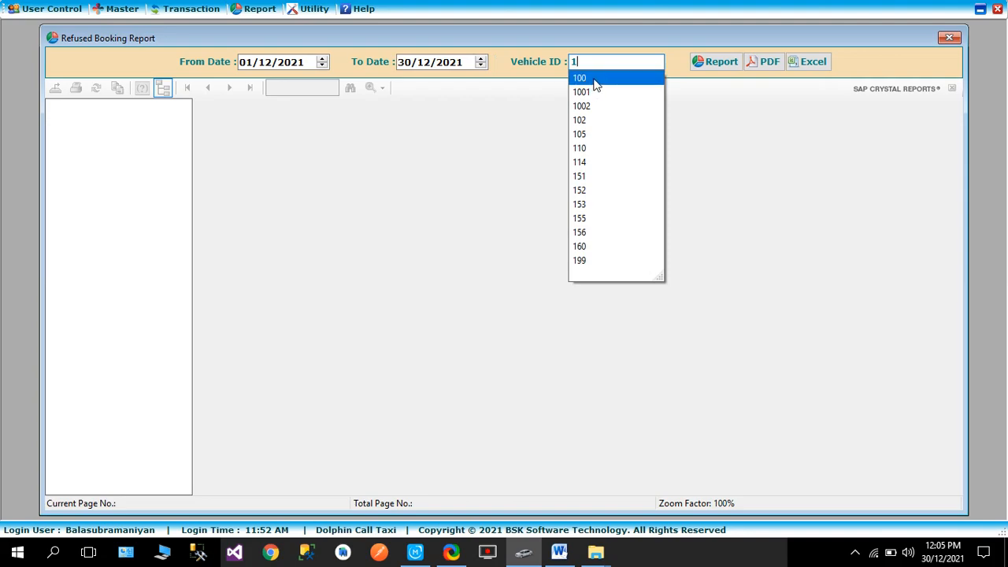
key(BackSpace)
text(4)
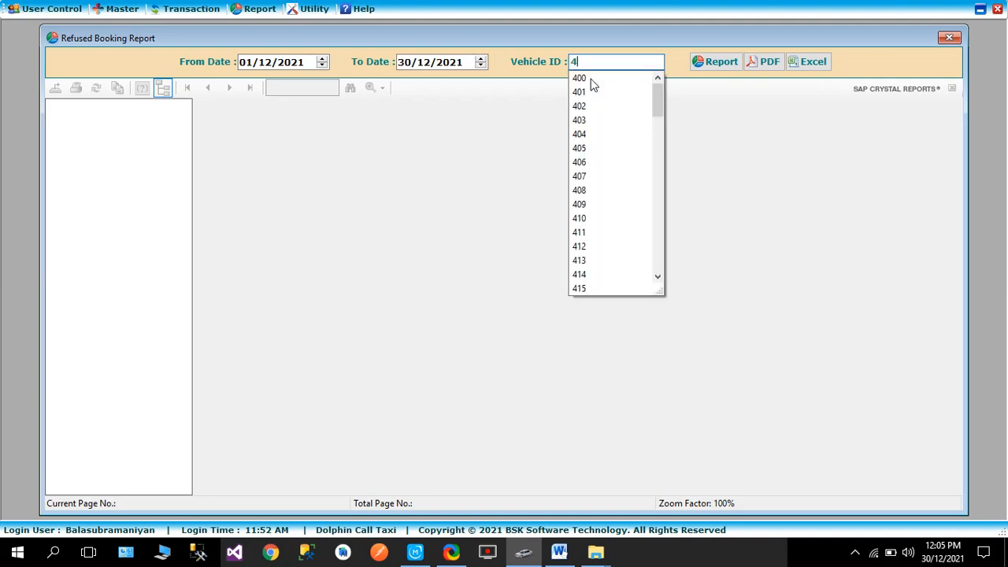
text(44)
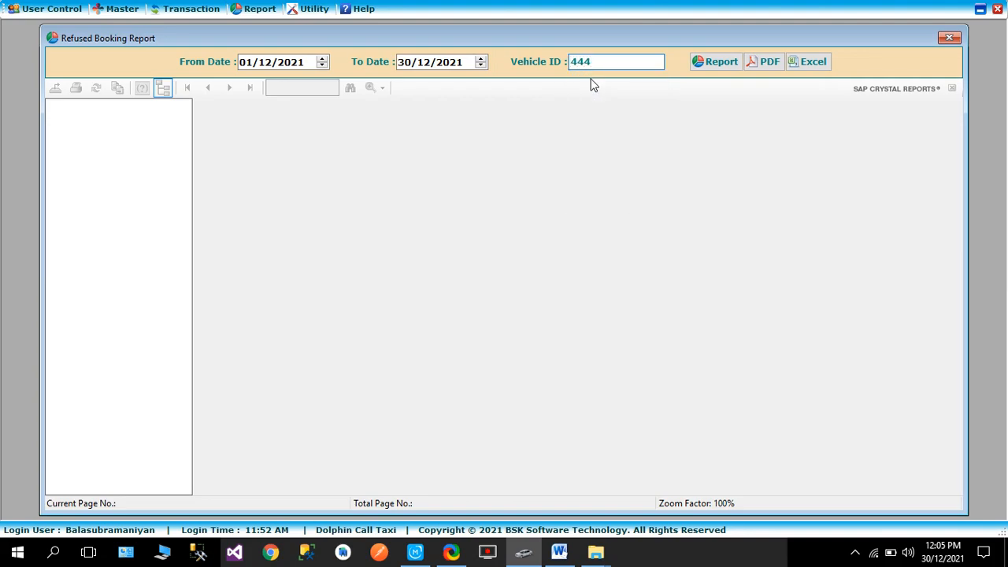
key(BackSpace)
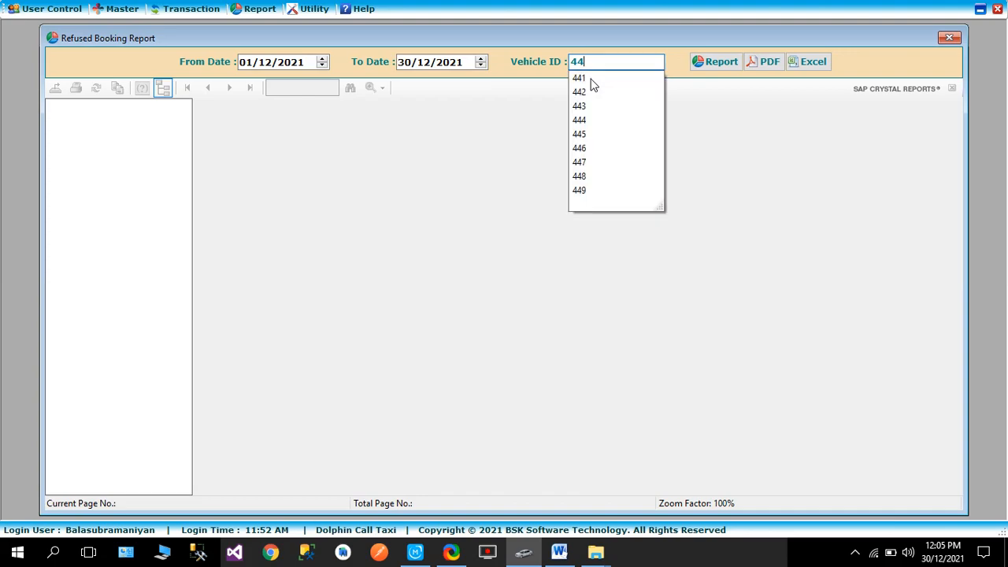
click(594, 120)
click(718, 63)
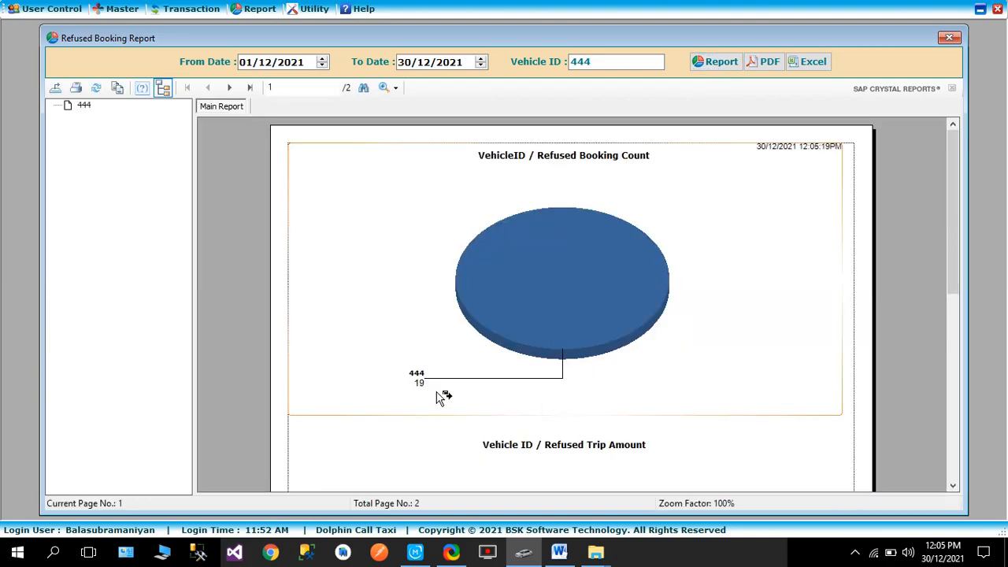
Examine the report's refused booking count and refused trip amount charts for vehicle 444, and close the report
scroll(526, 385, down, 6)
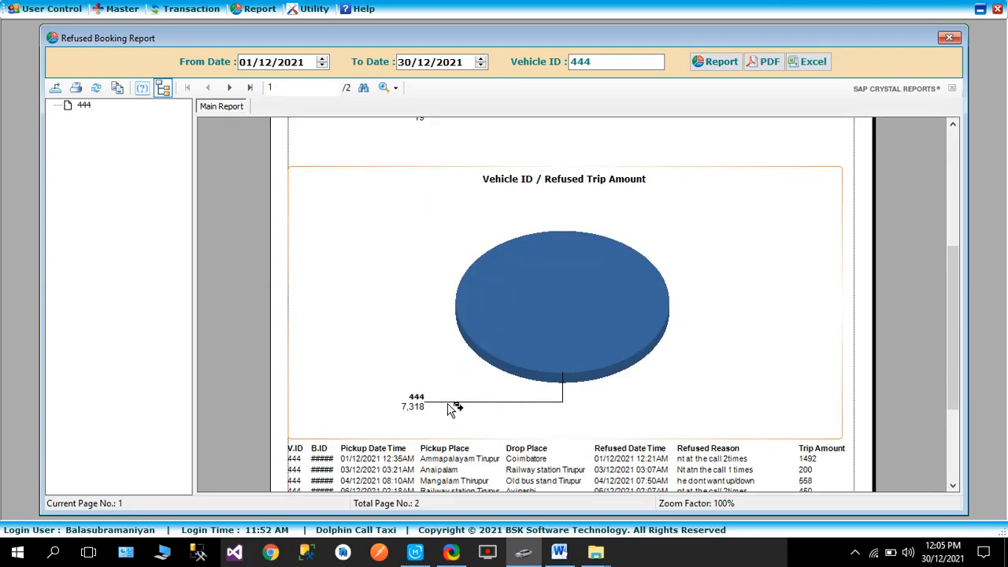
scroll(425, 431, up, 2)
drag(947, 265, 945, 140)
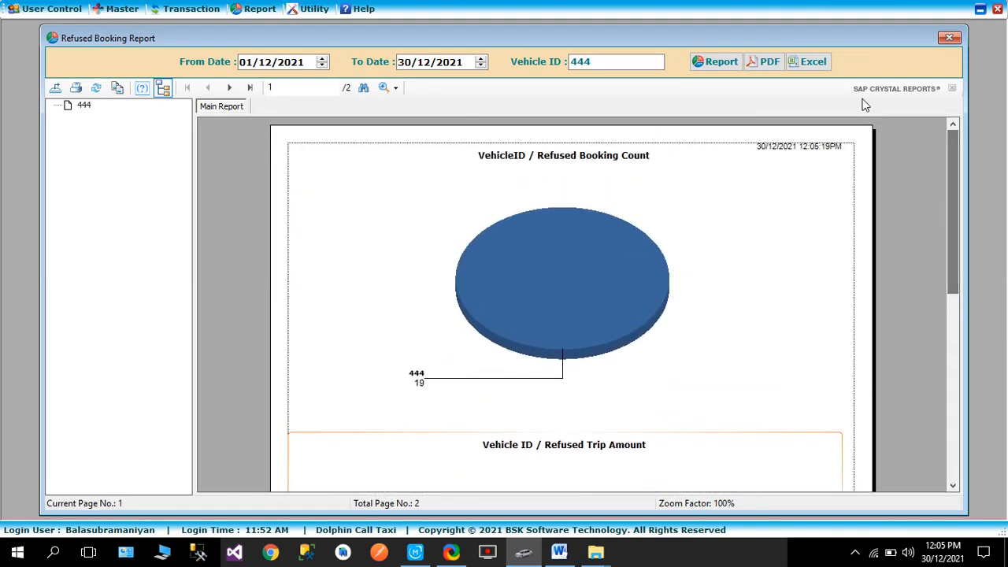
drag(955, 167, 955, 63)
click(949, 37)
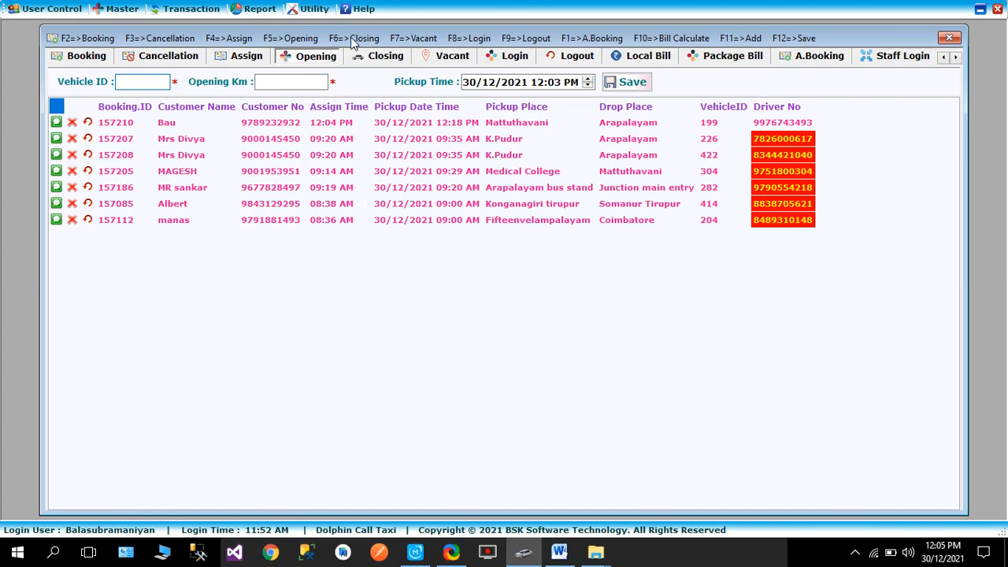
click(321, 59)
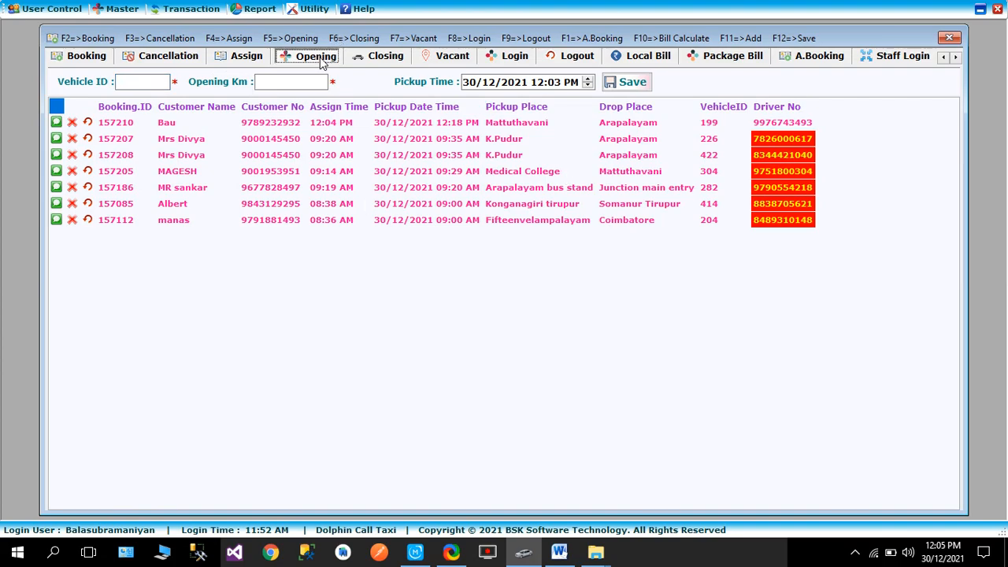
click(199, 13)
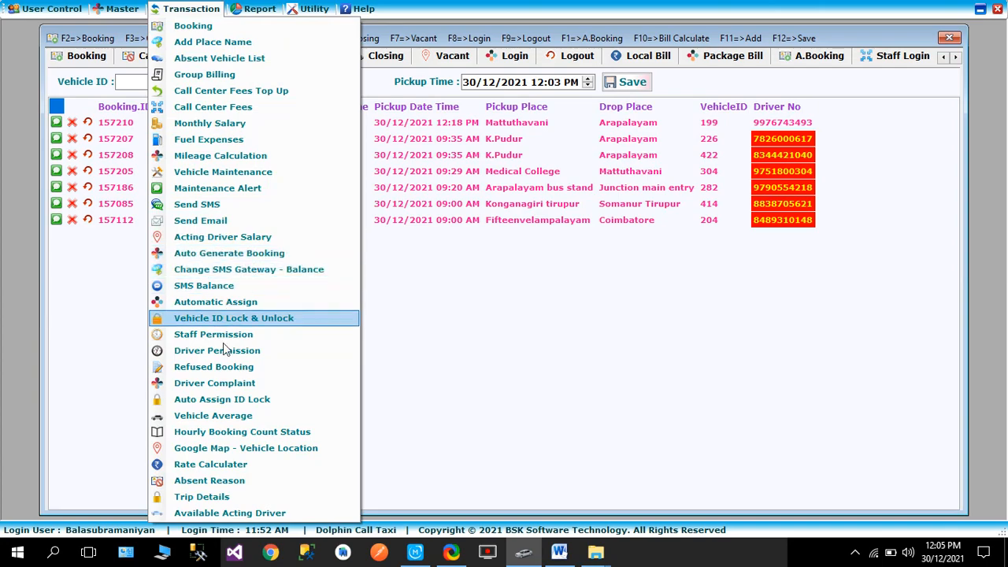
click(230, 367)
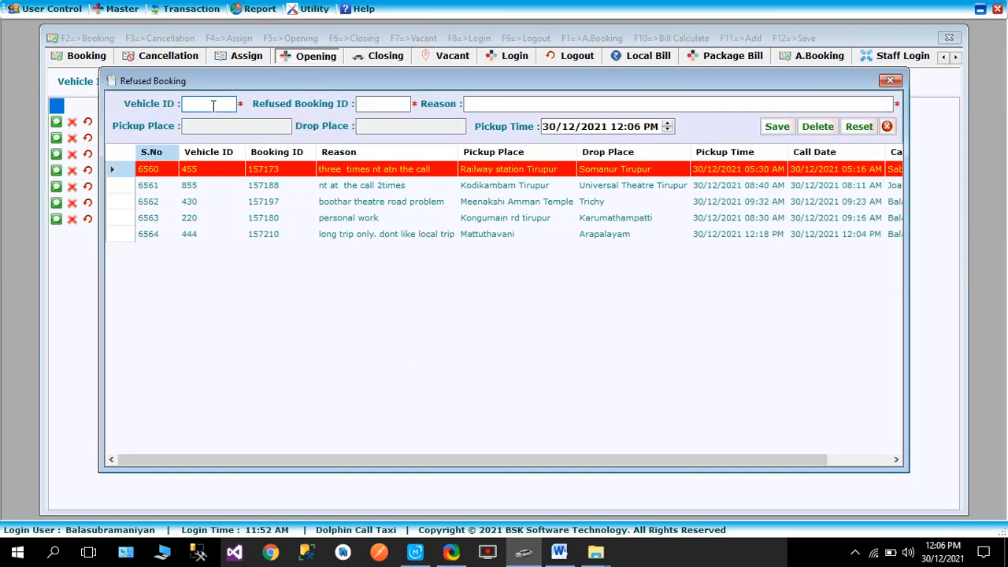
text(444)
click(384, 103)
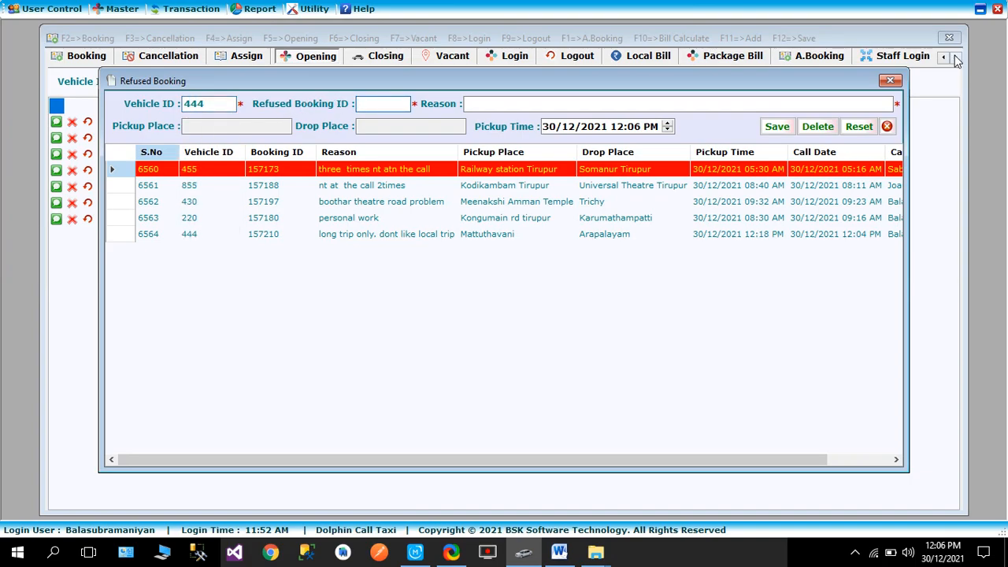
click(890, 81)
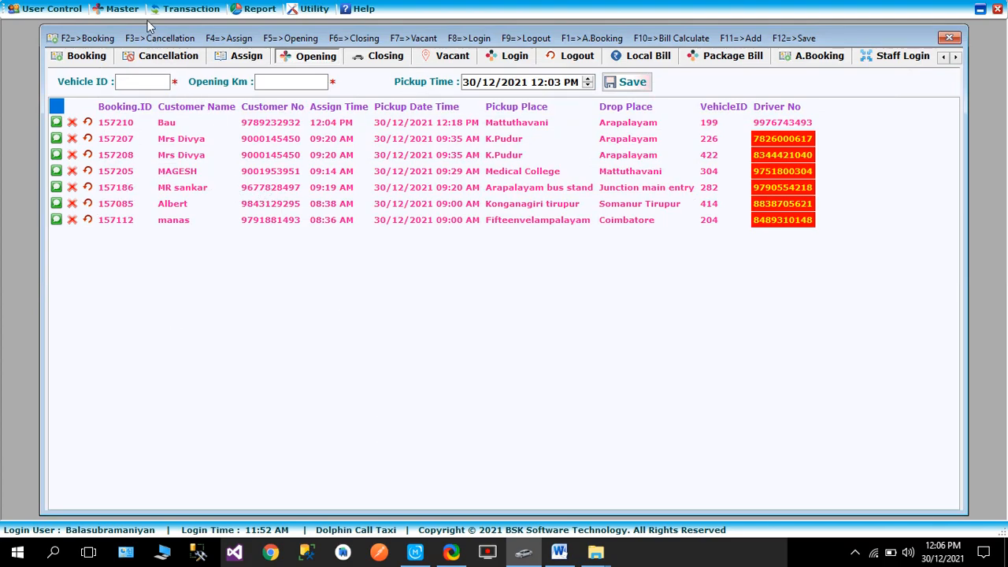
click(189, 9)
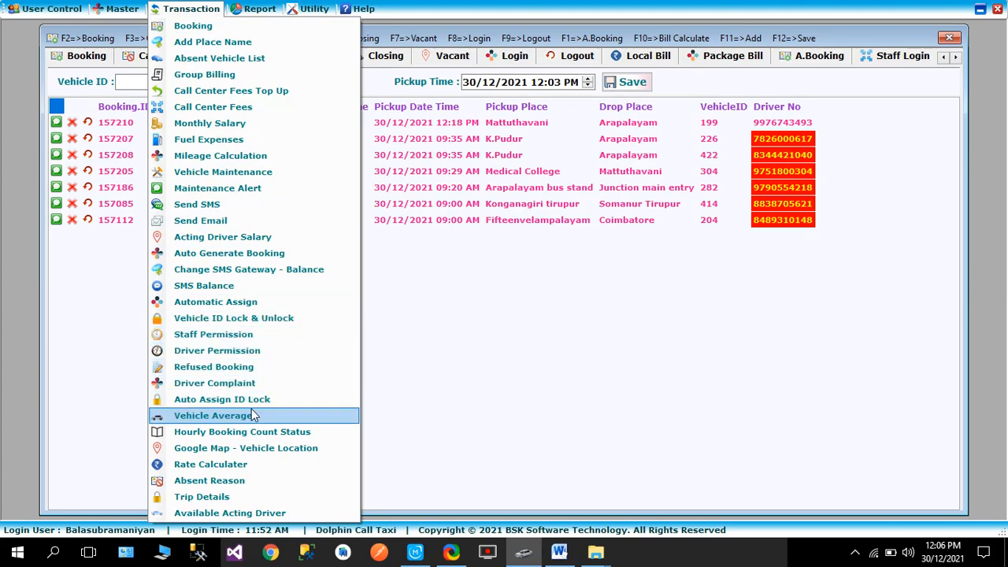
click(228, 367)
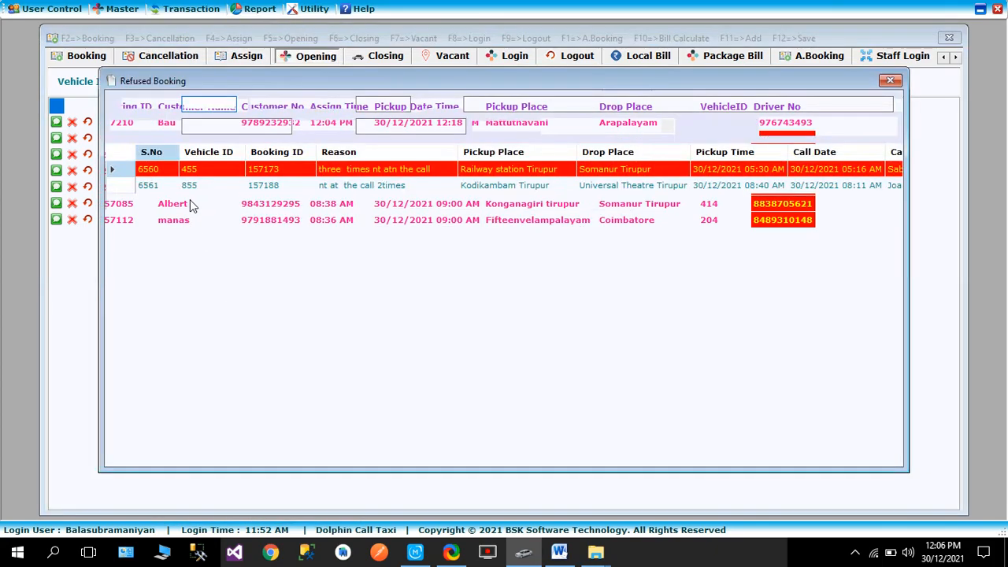
click(302, 55)
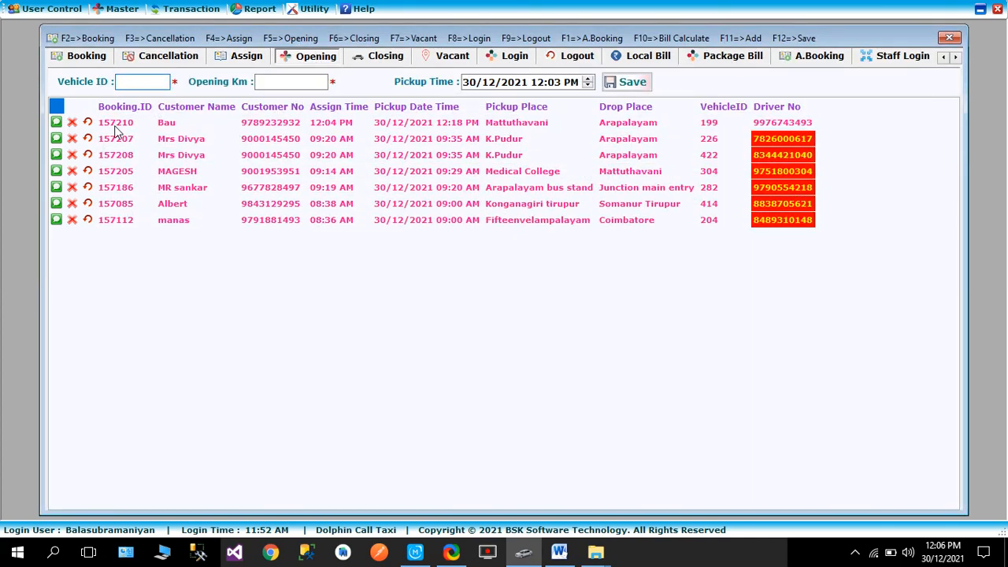
Record vehicle 401's refusal of the Mattuthavani to Arapalayam booking with the reason "gfdgdgfdgdfgfd", save it, and close the Refused Booking form
click(186, 9)
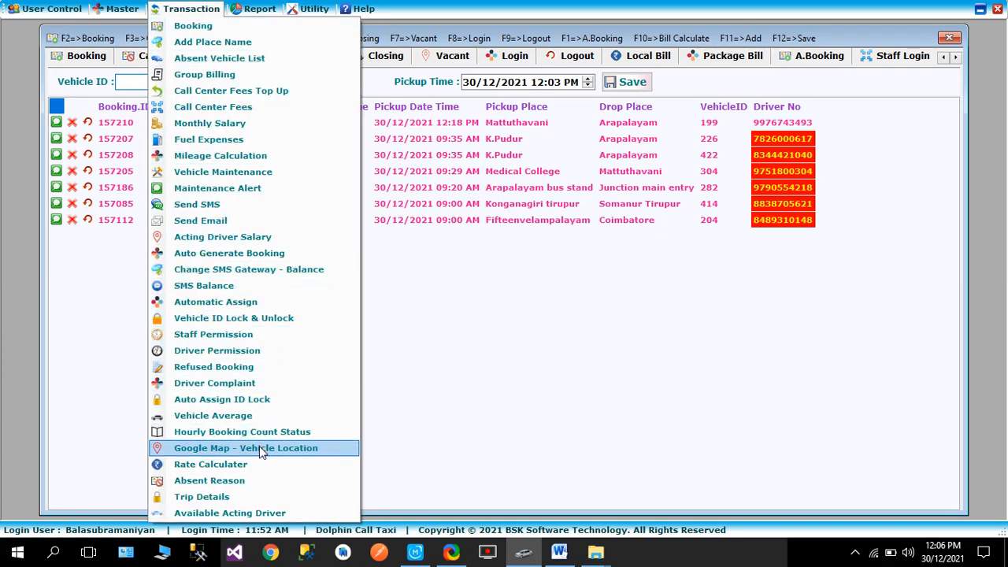
click(236, 368)
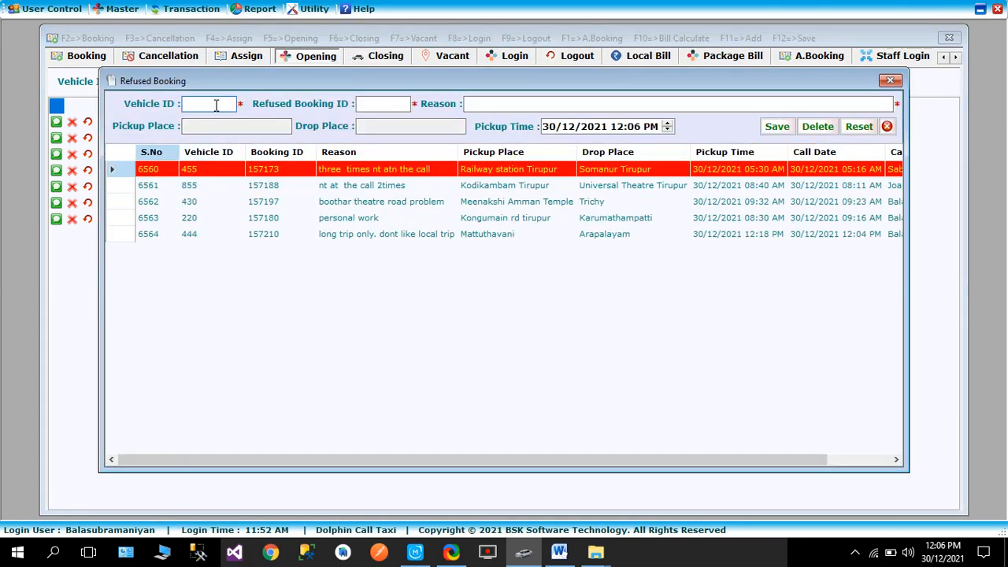
text(4)
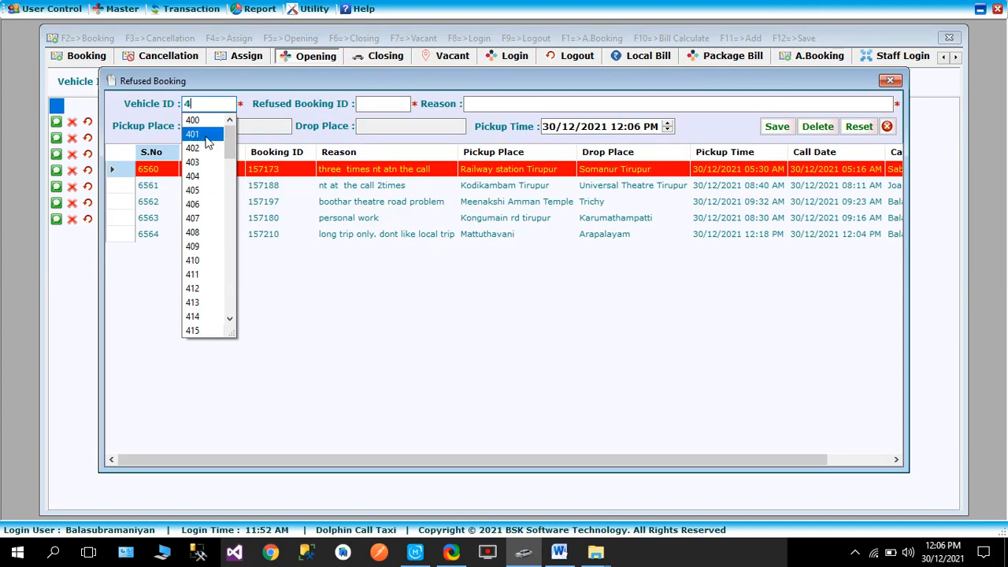
click(207, 135)
click(384, 103)
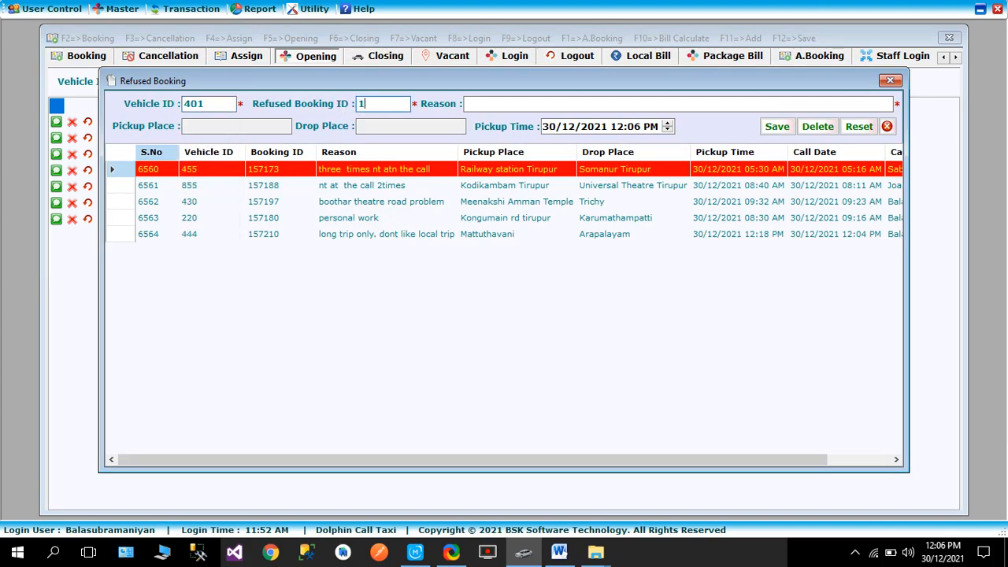
text(157210)
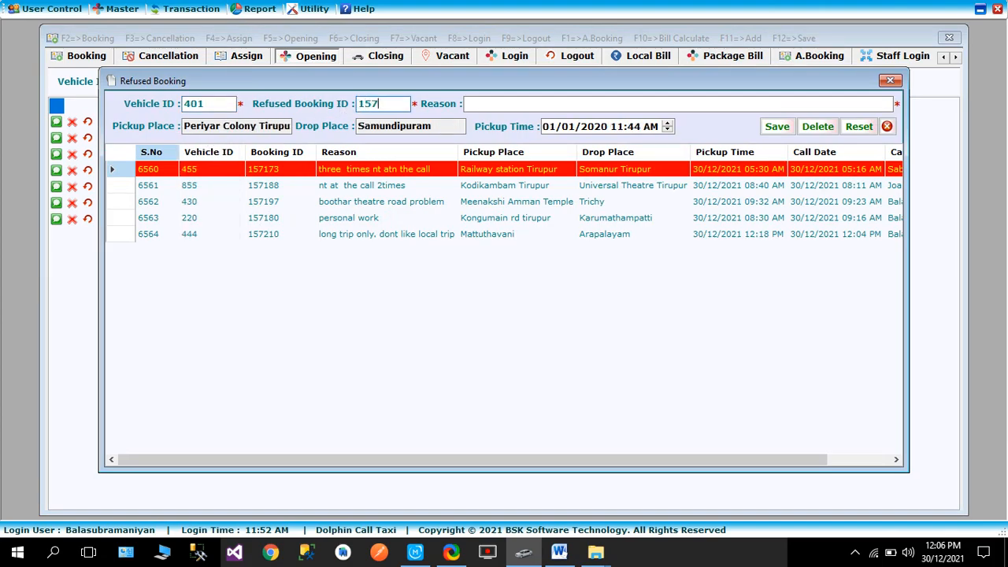
click(510, 102)
text(gfdgdgfdgdfgfd)
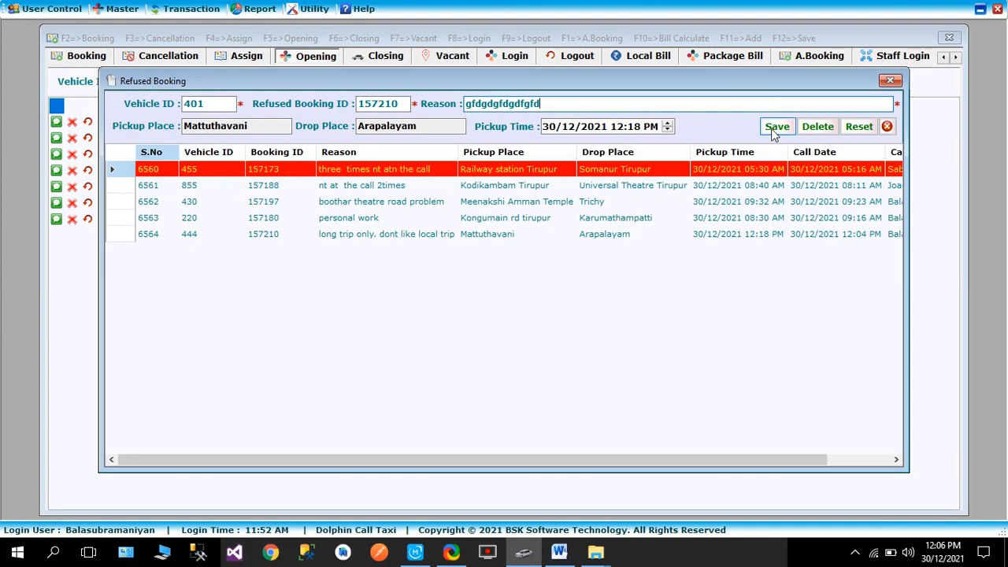
click(776, 127)
click(496, 326)
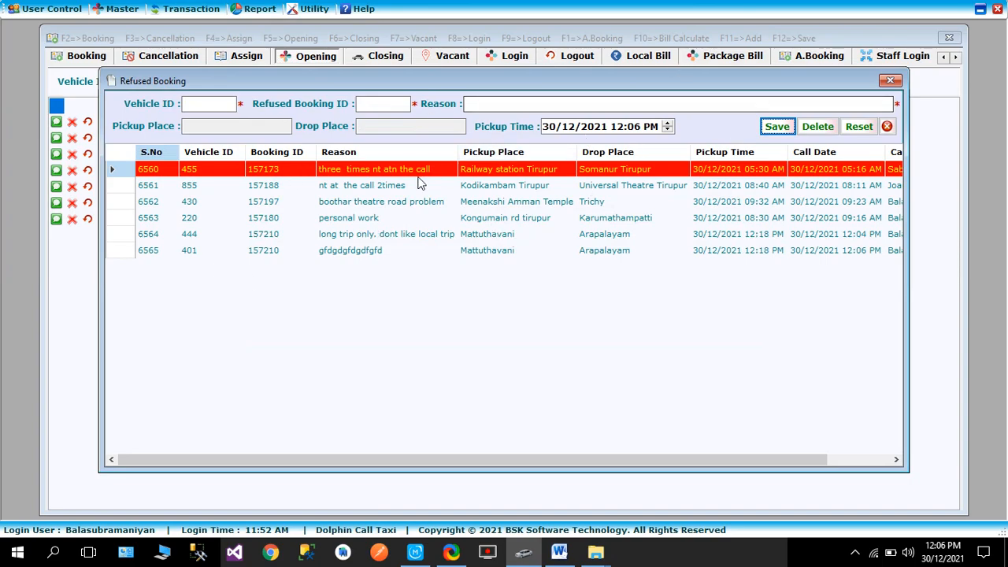
click(890, 81)
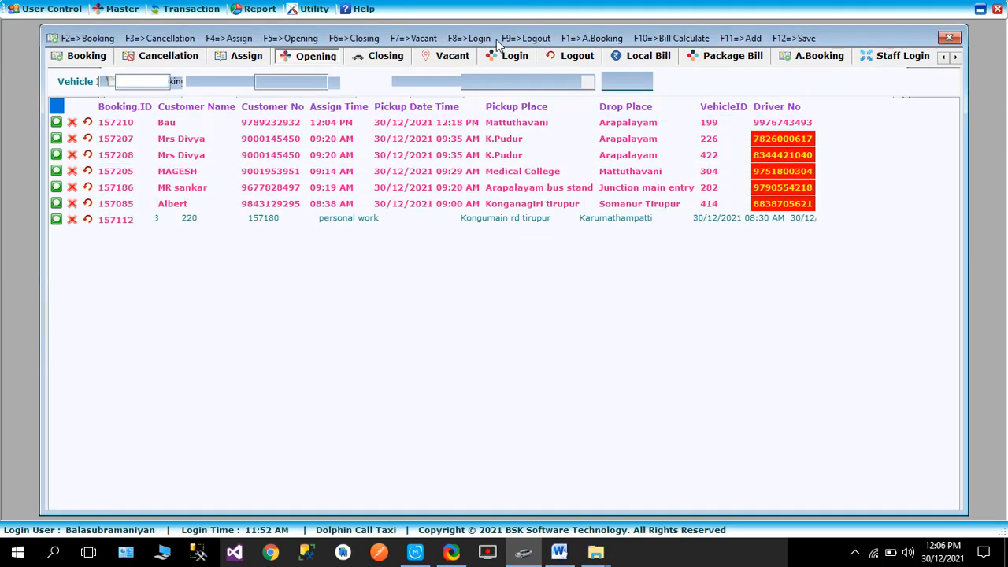
Reopen the Refused Booking form to review its booking ID and reason fields, and close it without an entry
click(187, 9)
click(214, 367)
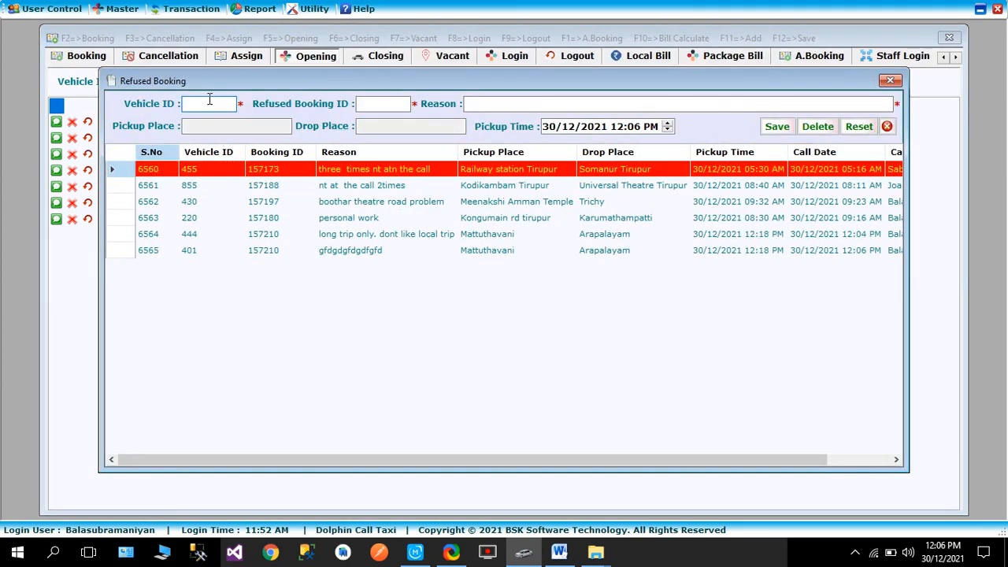
click(375, 105)
click(534, 104)
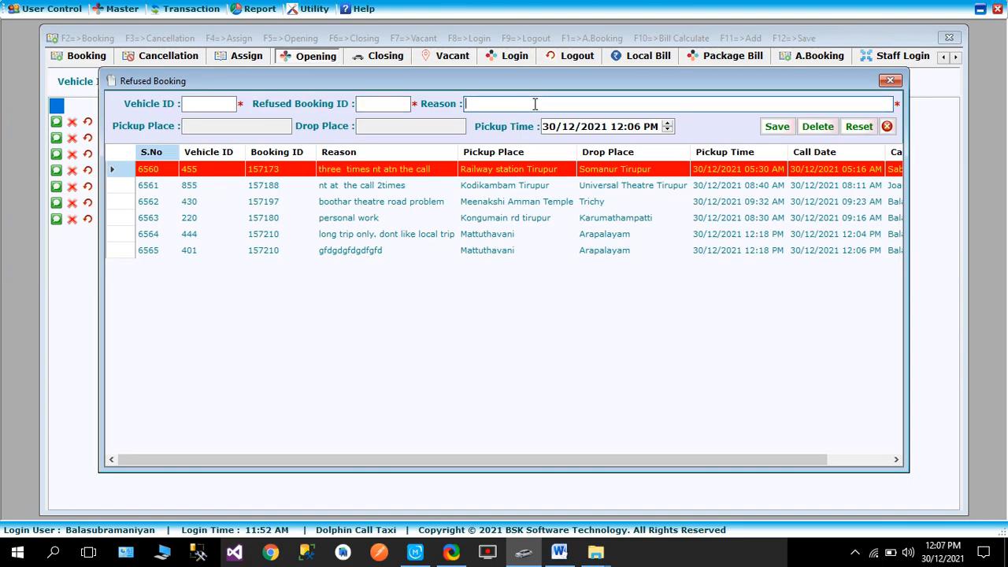
click(890, 80)
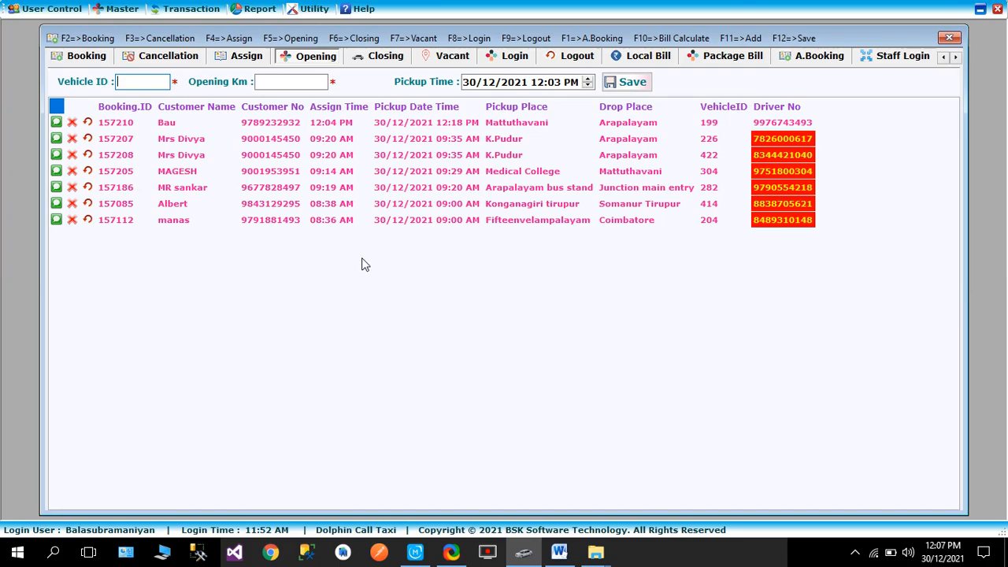
Inspect the refusal fields in the vehicle assignment screen of the Mattuthavani to Sivagangai booking, and exit without assigning
key(F4)
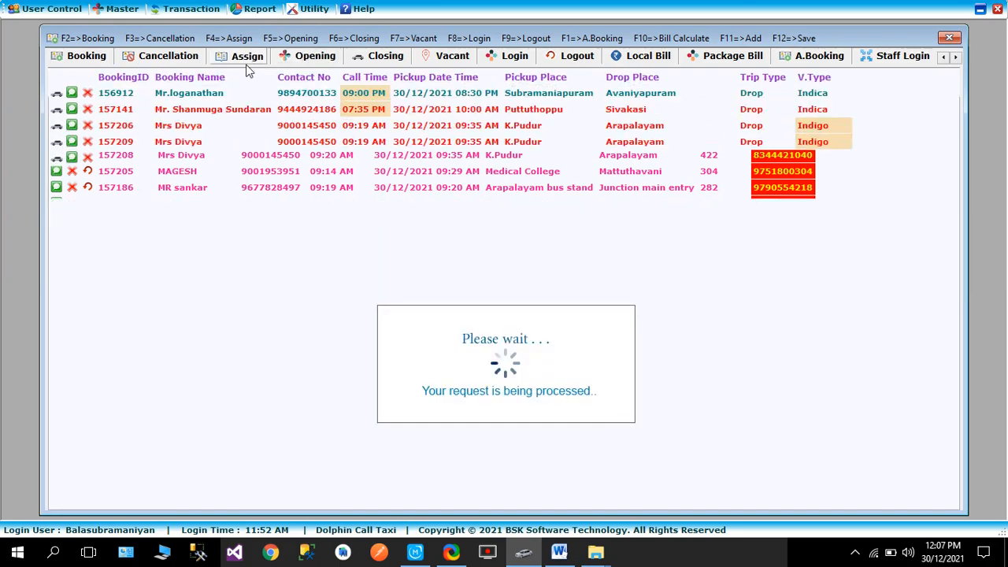
click(57, 159)
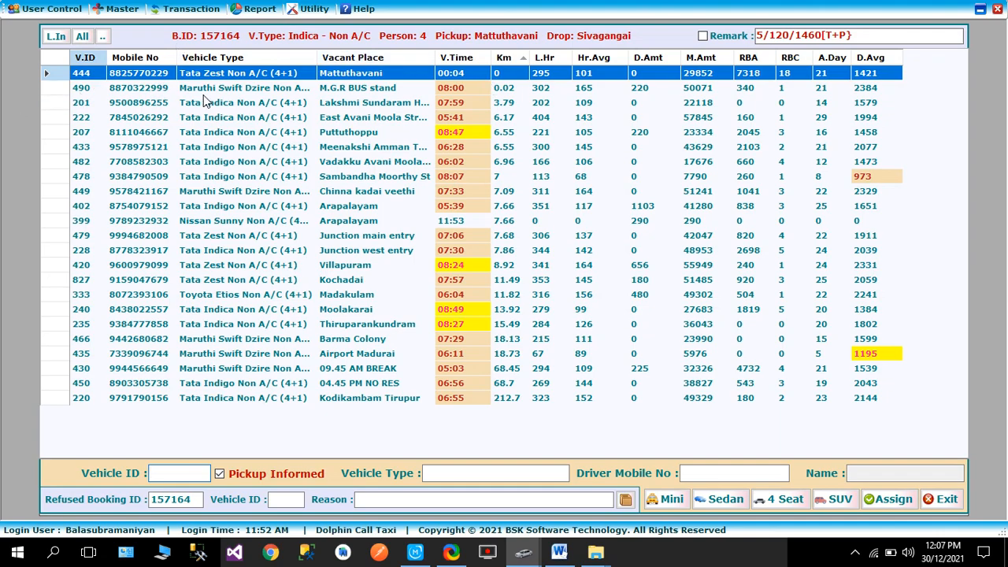
click(272, 503)
click(438, 499)
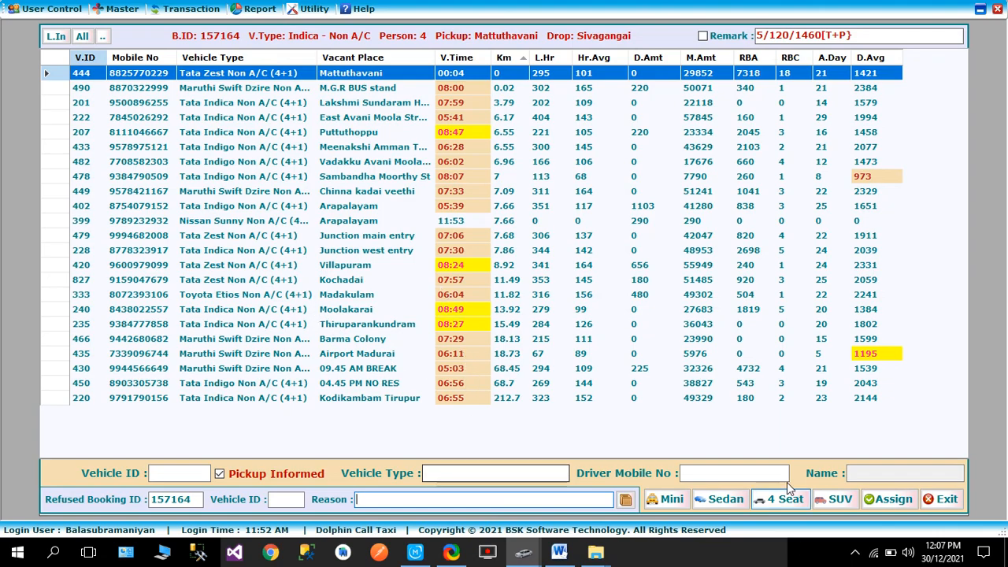
click(939, 501)
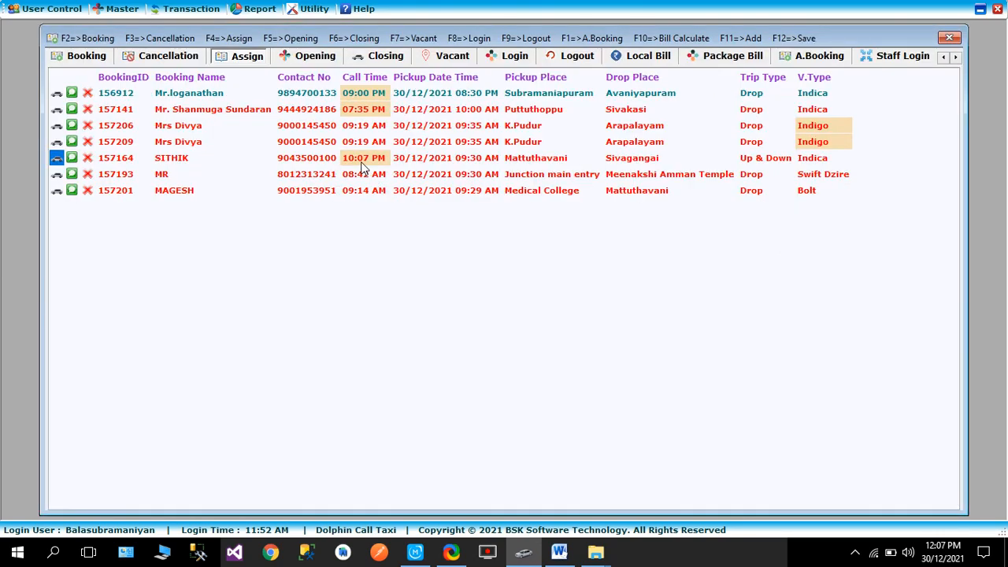
Show the list of bookings awaiting opening
click(303, 60)
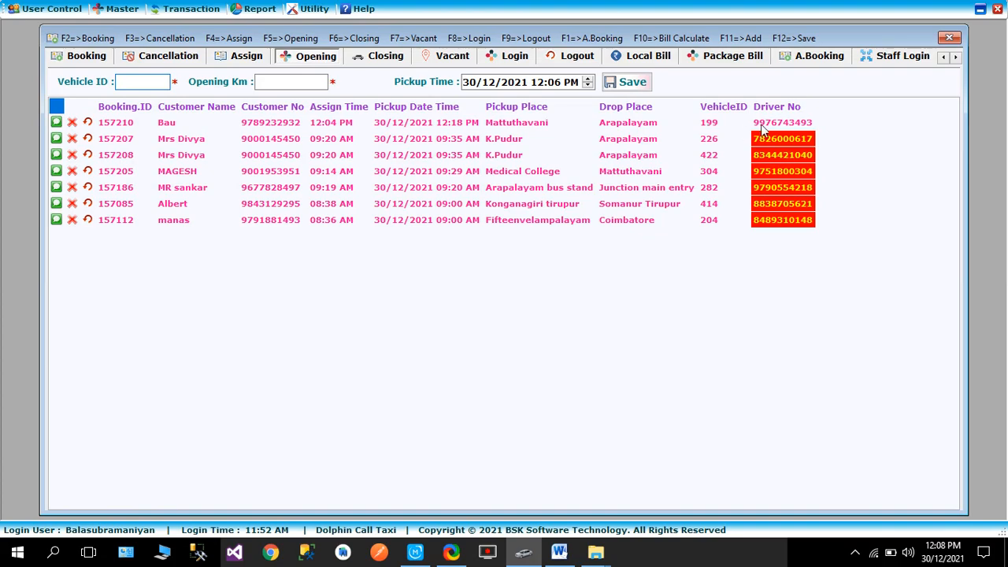
click(172, 10)
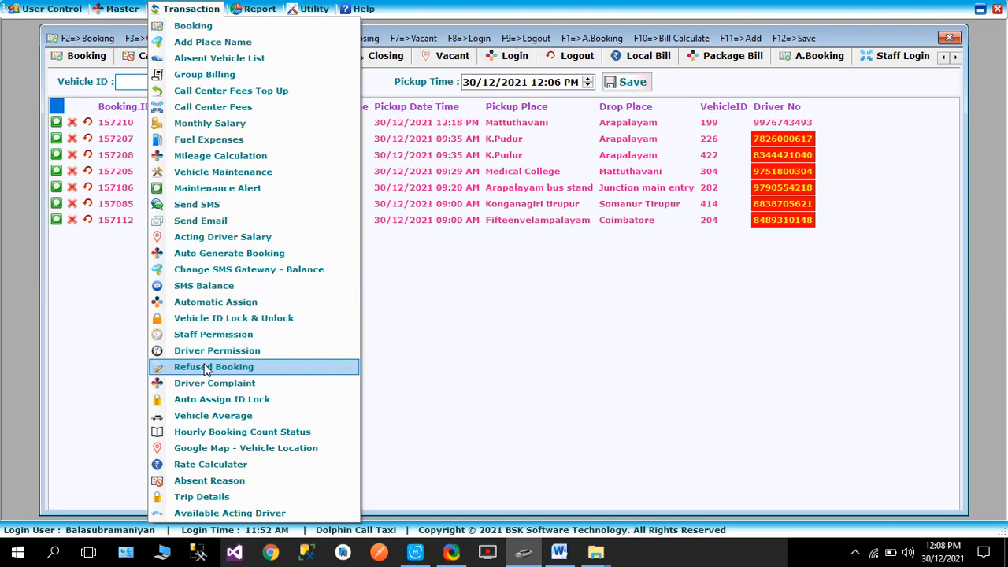
click(590, 400)
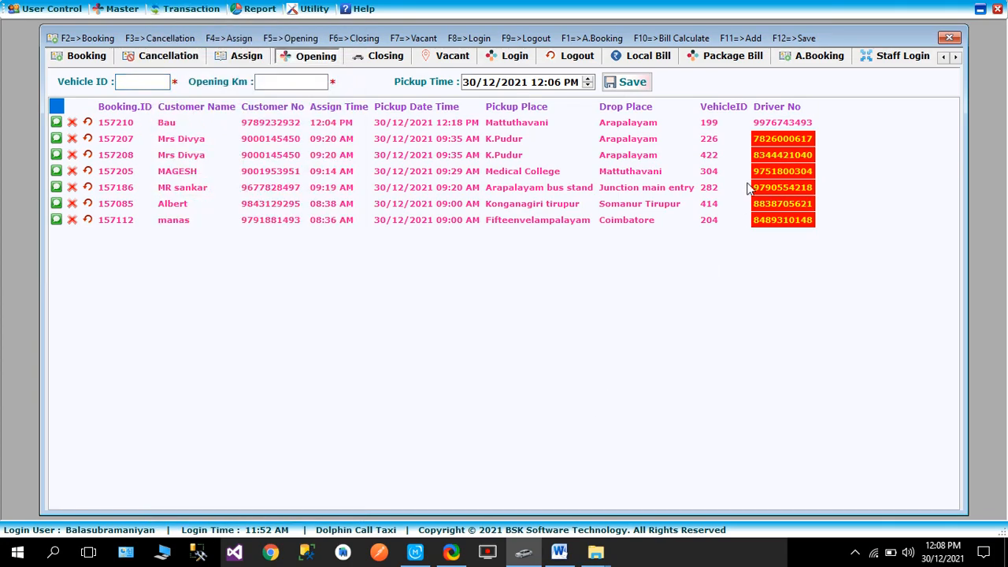
Record vehicle 199's refusal of the Mattuthavani to Arapalayam booking with the reason "dsasabdjasbdasd", save it, and close the pickup status details
double_click(708, 124)
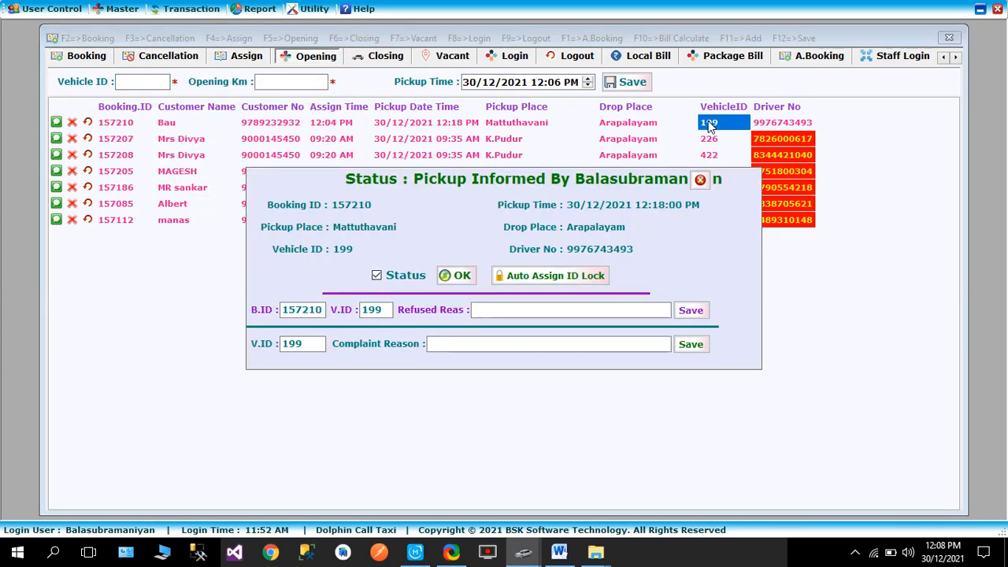
click(496, 313)
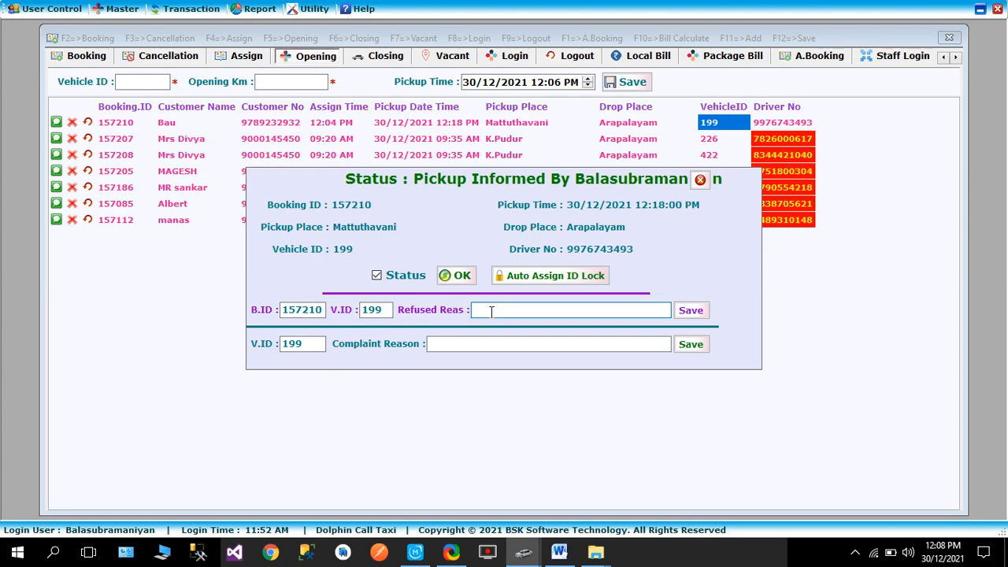
text(dsasabdjasbdasd)
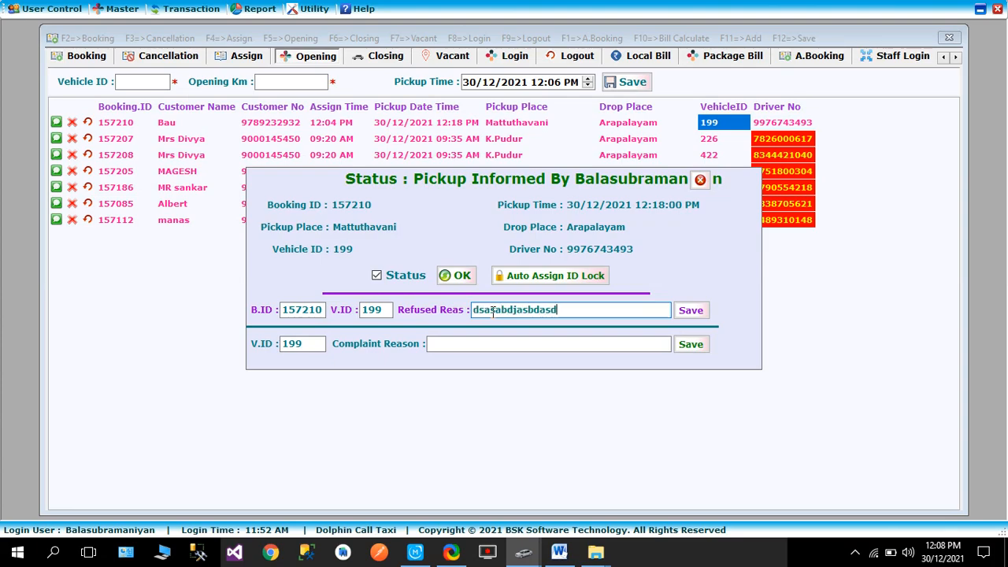
click(691, 310)
click(515, 323)
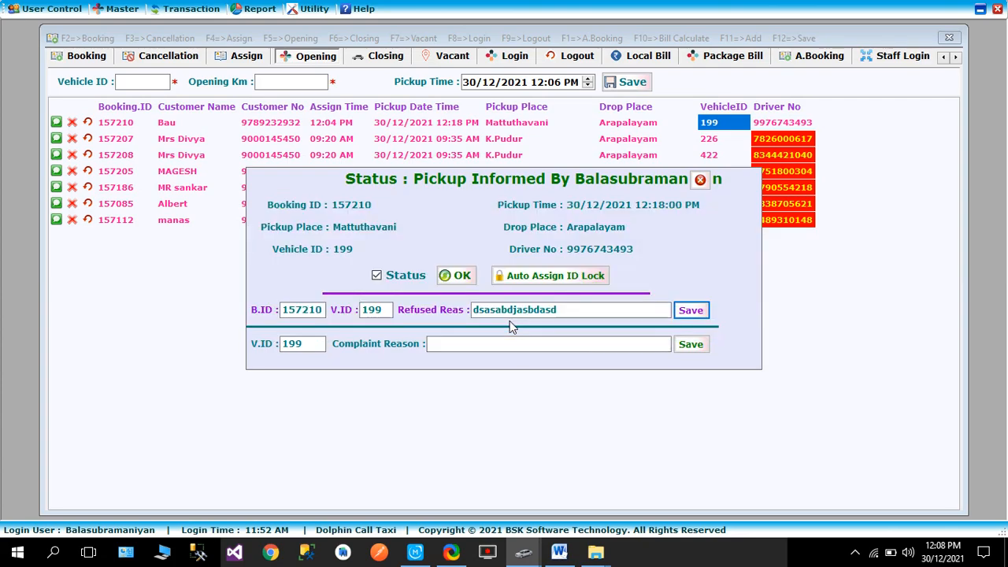
click(700, 179)
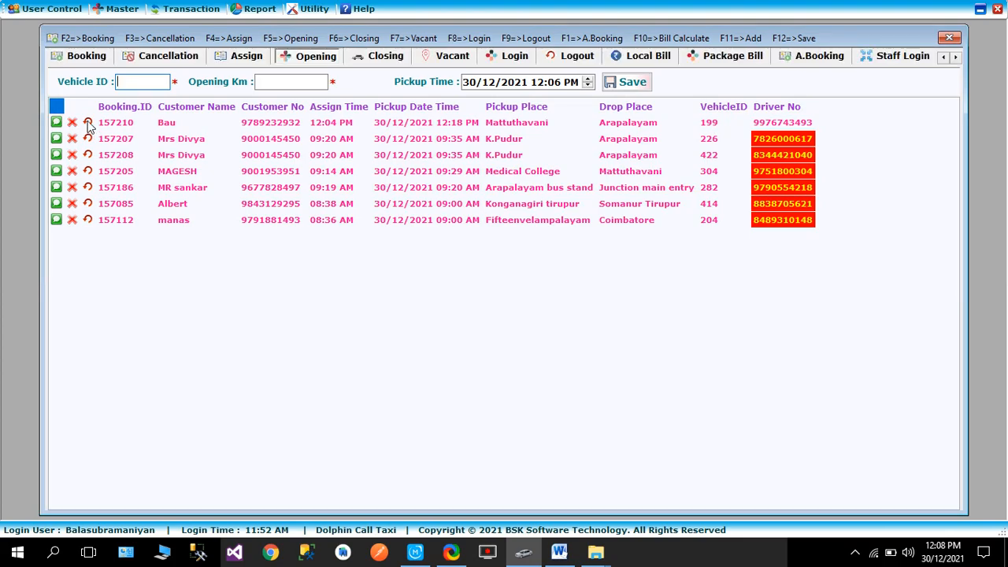
Remove vehicle 199 from the Mattuthavani to Arapalayam booking and show the list of bookings awaiting assignment
click(87, 124)
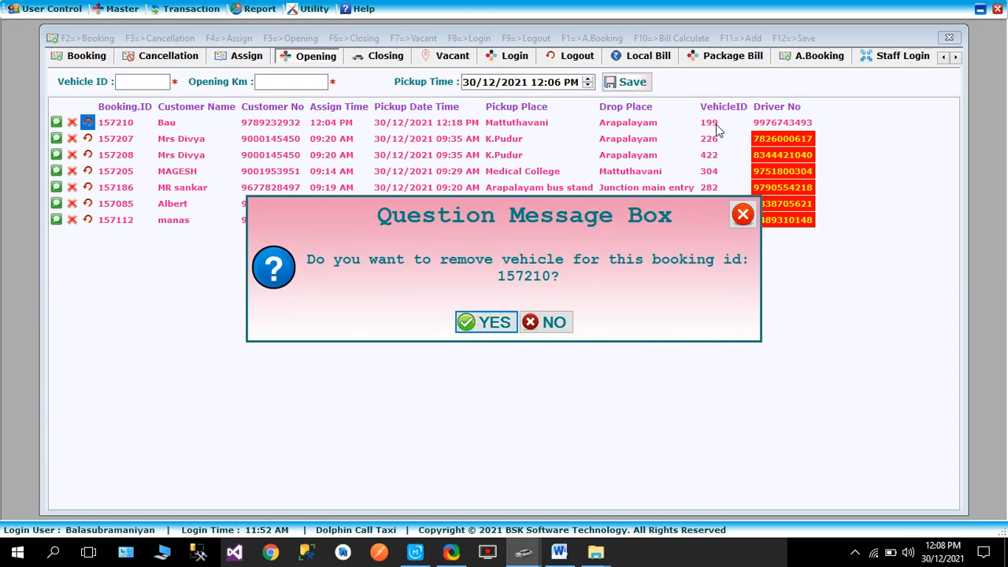
click(476, 324)
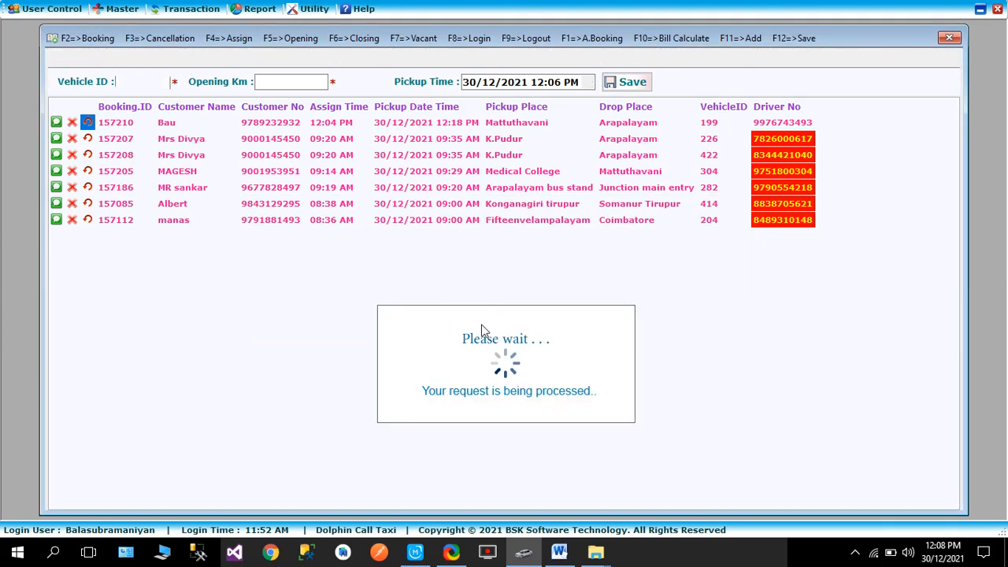
click(240, 83)
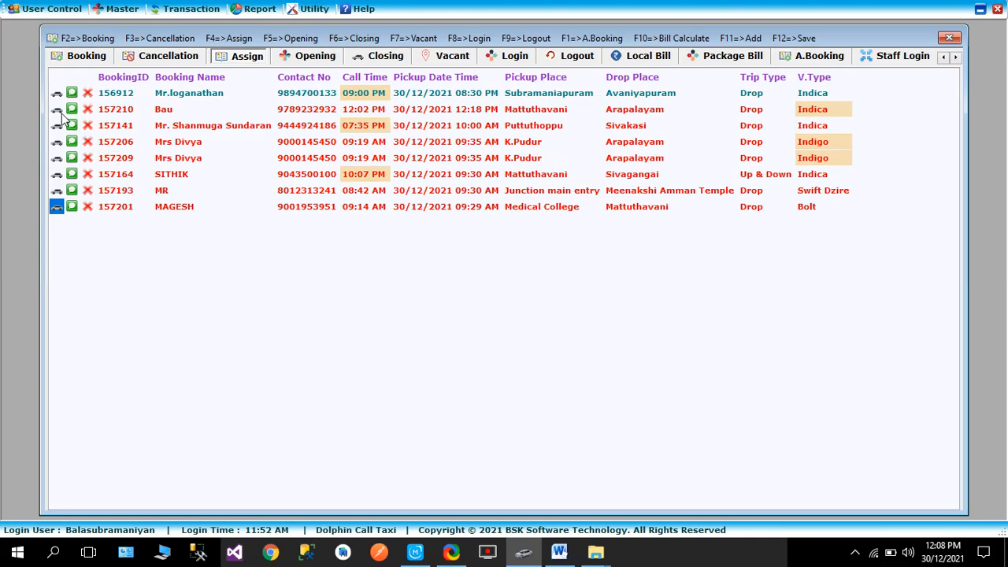
Start reassigning the Mattuthavani to Arapalayam booking, view vehicles 399, 333 and 482 as candidates, and exit without assigning
click(60, 111)
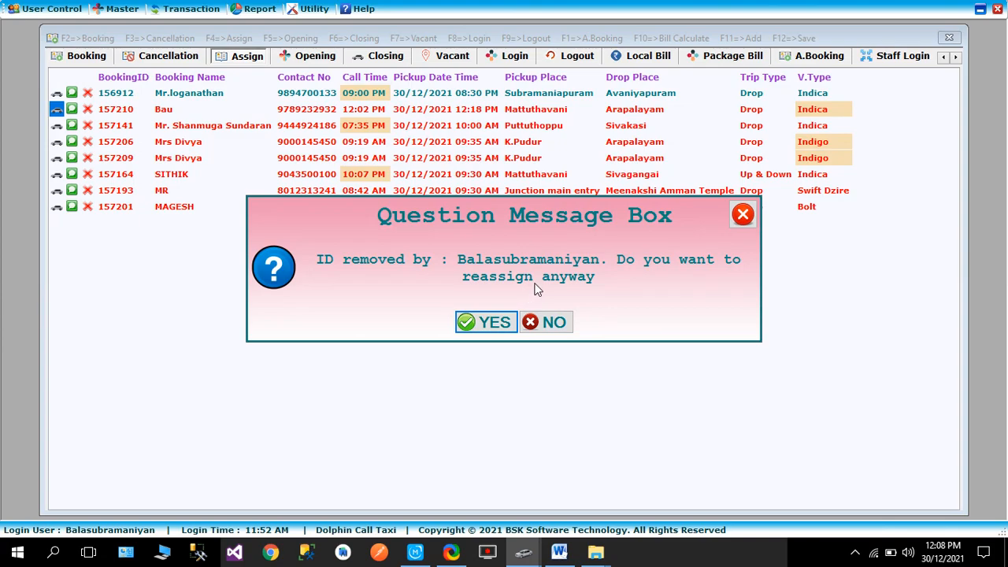
click(493, 324)
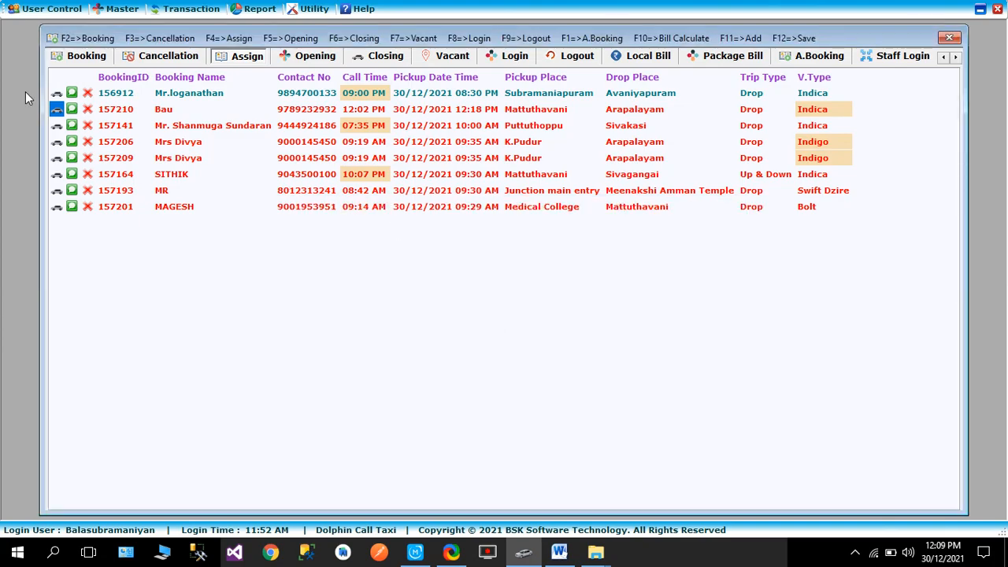
key(F4)
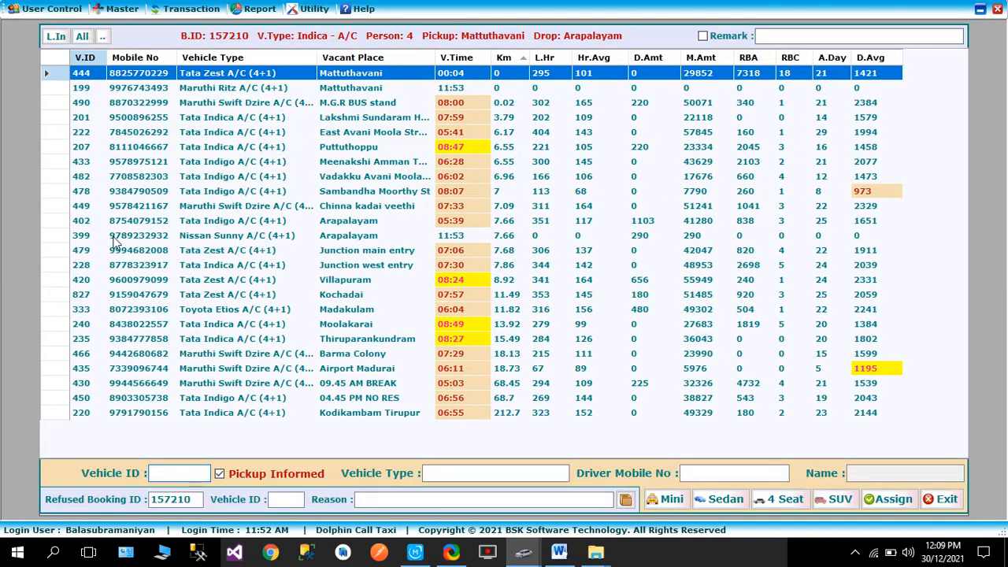
double_click(110, 237)
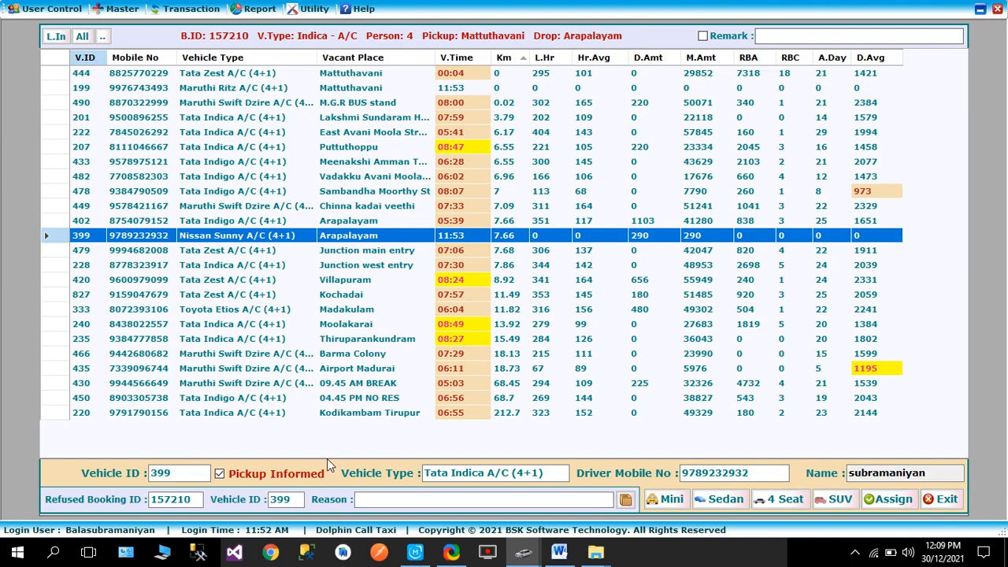
key(Tab)
click(147, 316)
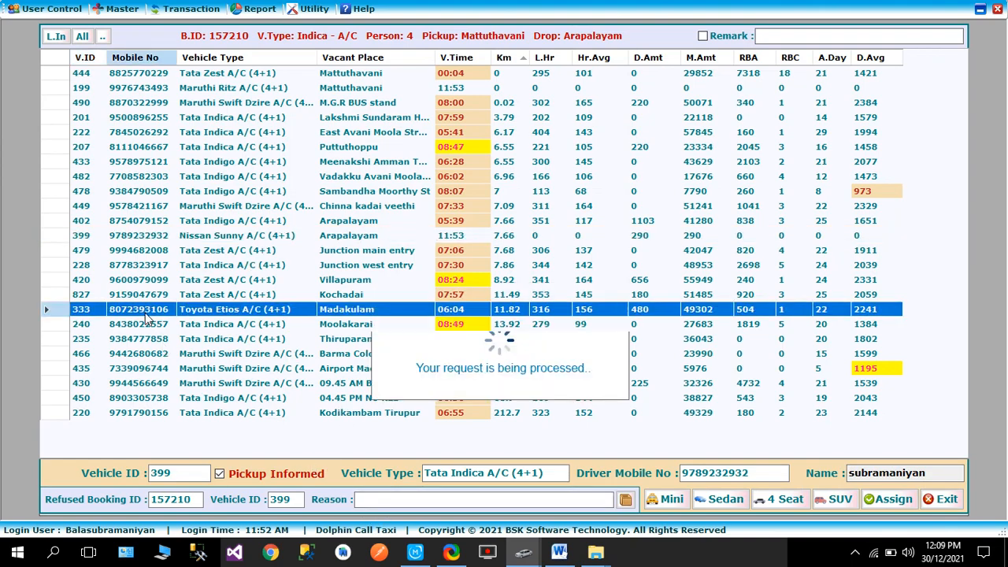
click(189, 177)
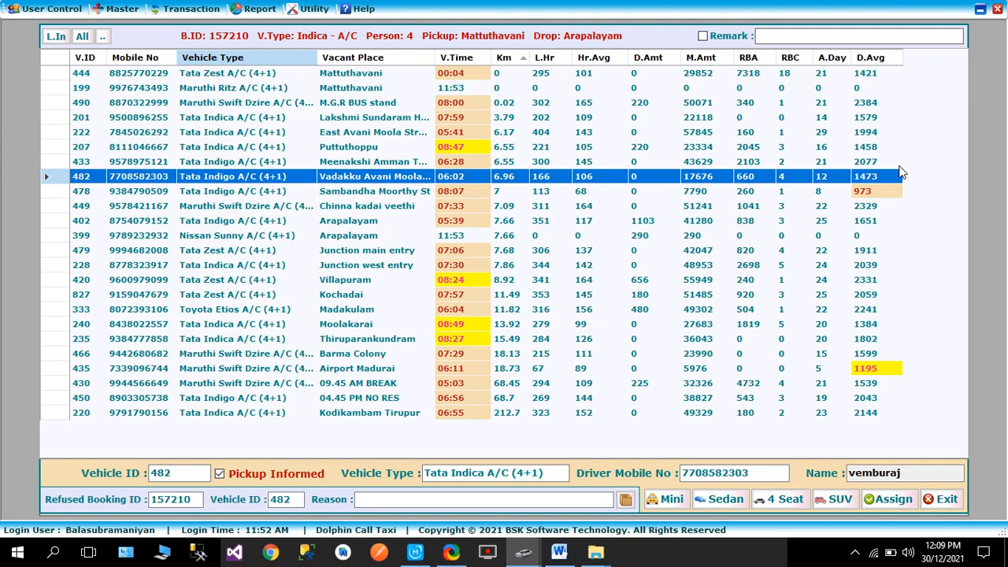
click(941, 498)
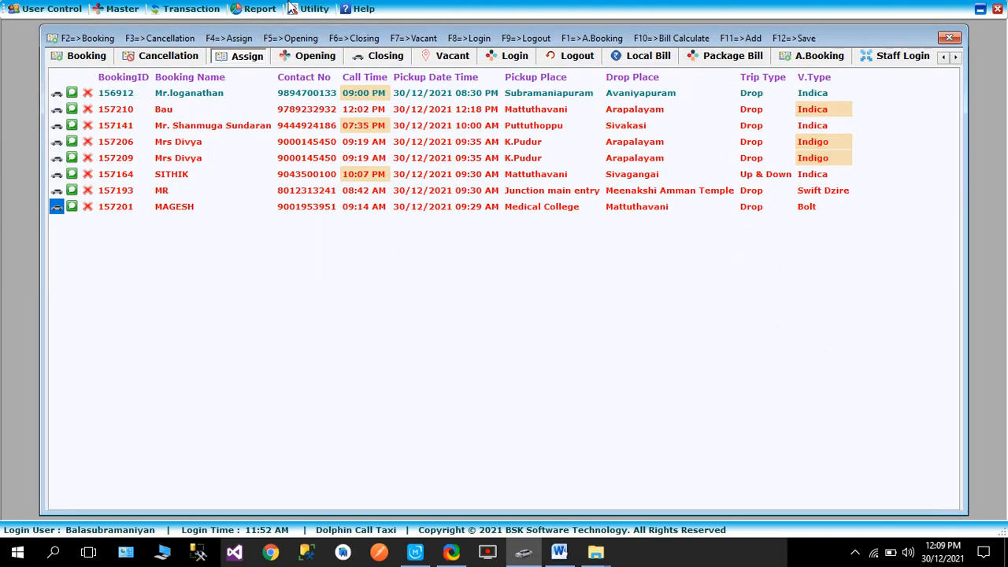
click(267, 9)
mouse_move(400, 243)
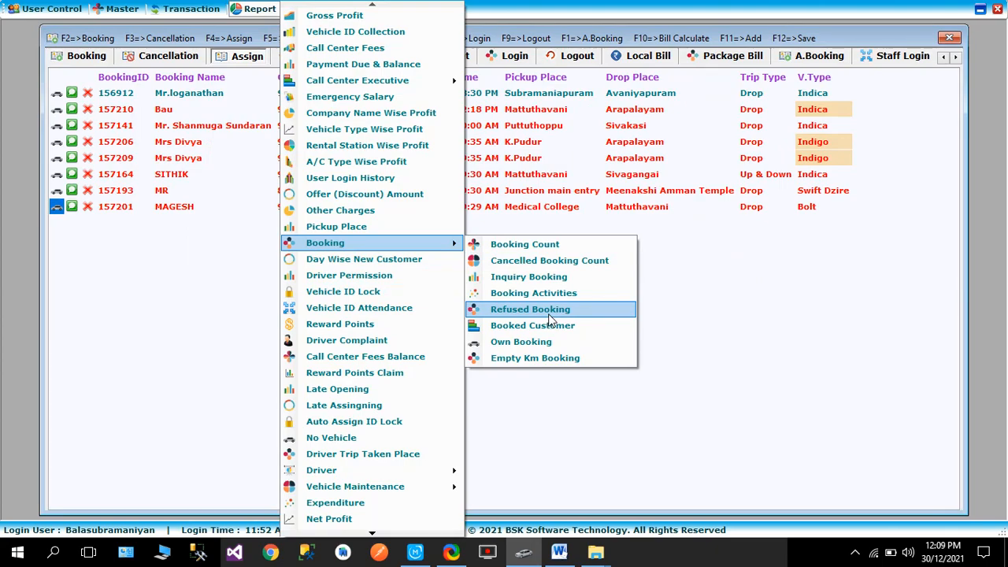
click(814, 304)
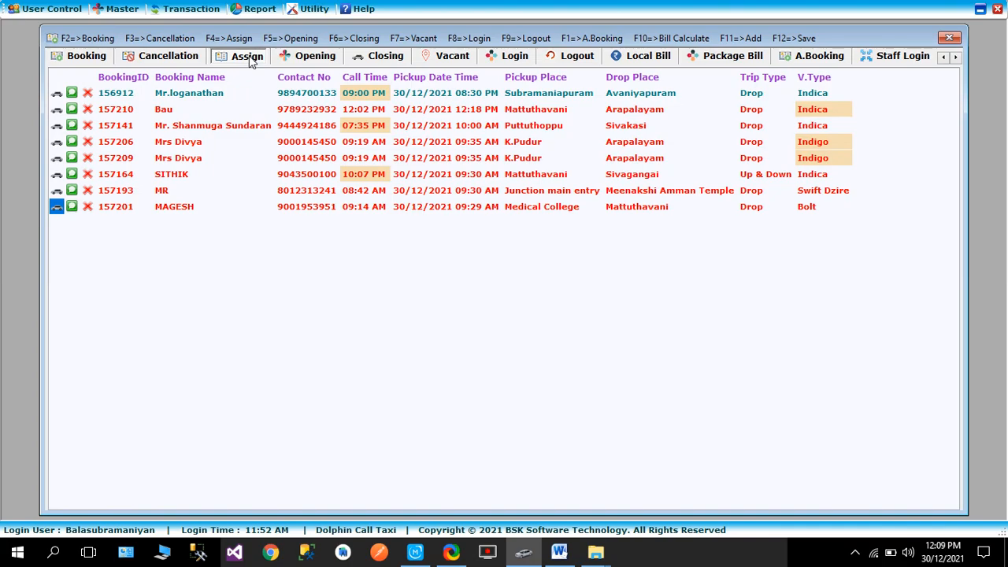
Open the Refused Booking form to review the recorded refusals and its vehicle and booking ID fields, and close it without an entry
click(192, 11)
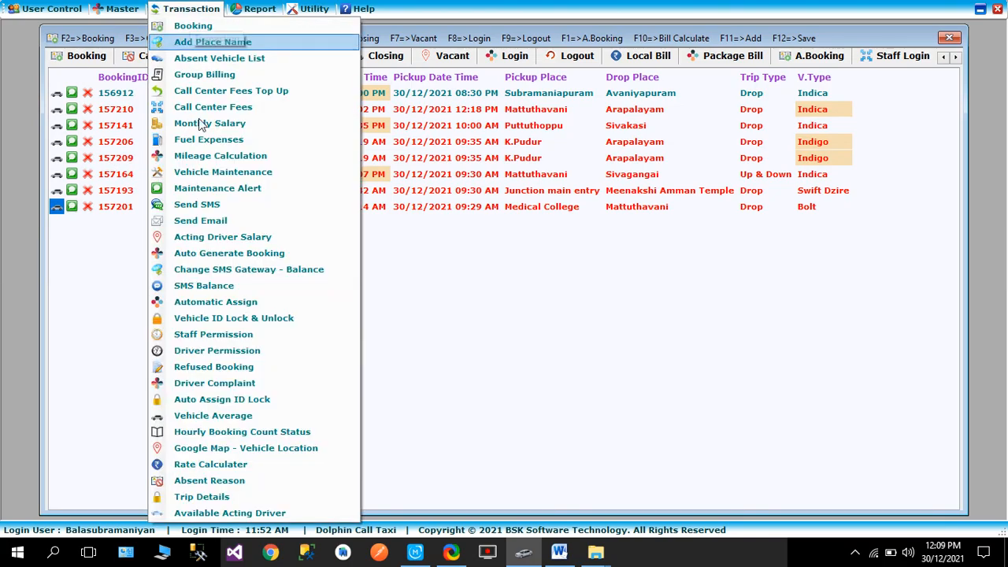
click(224, 370)
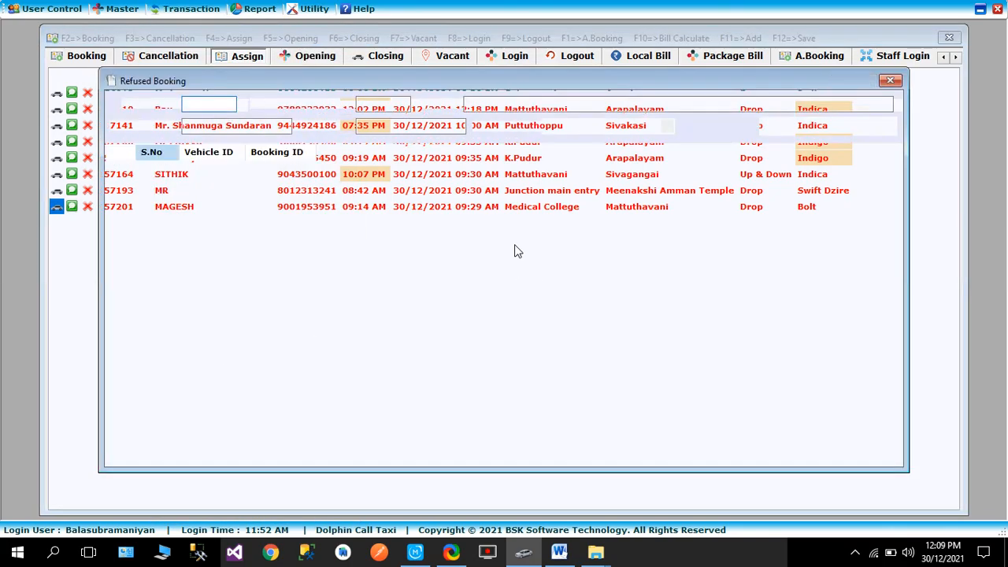
click(197, 108)
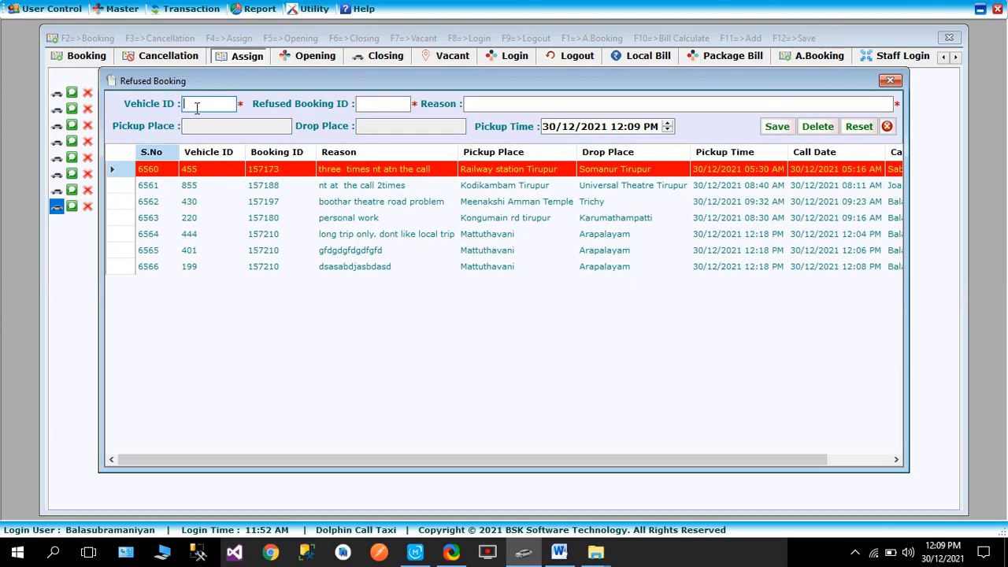
click(372, 103)
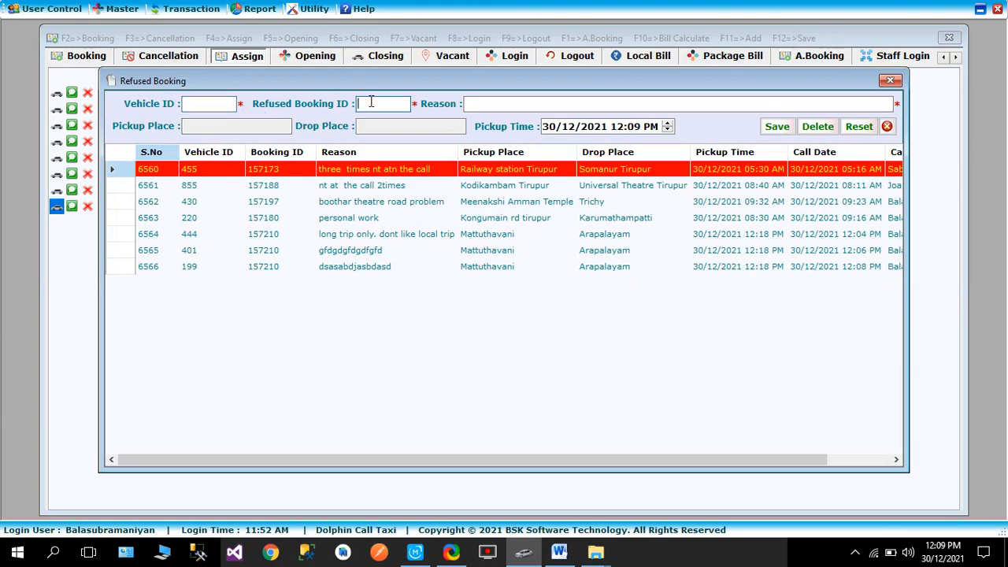
click(889, 82)
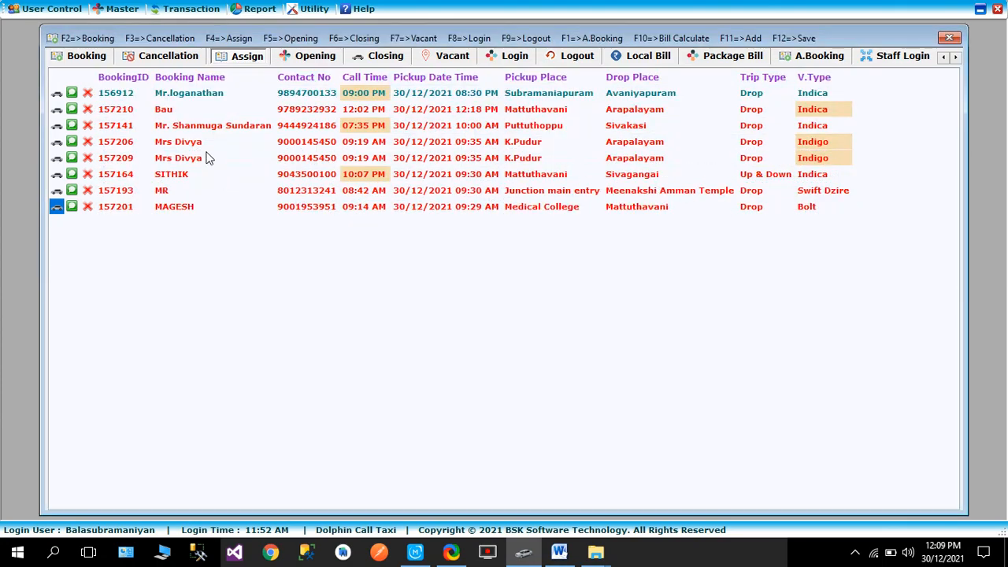
Inspect the refusal fields in the vehicle assignment screen of the first K.Pudur to Arapalayam booking, and exit without assigning
click(56, 142)
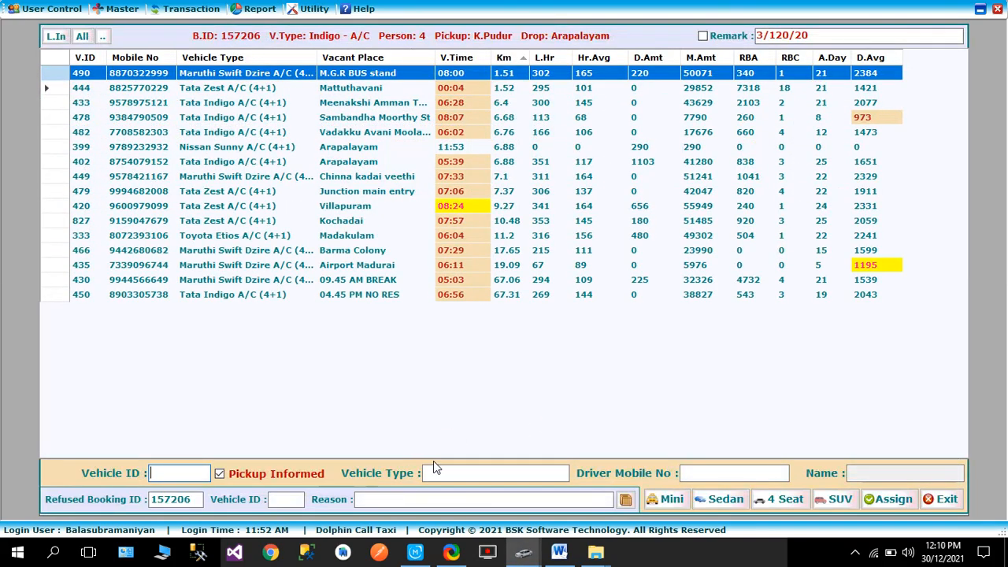
click(942, 498)
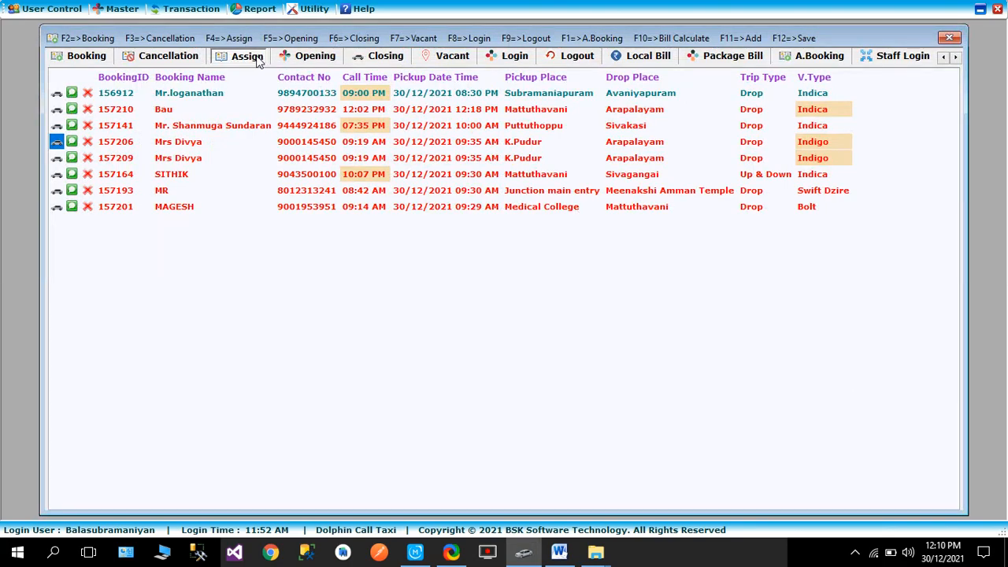
Inspect the refusal fields in the pickup status details of opening vehicles 226 and 282, closing each without an entry
click(308, 61)
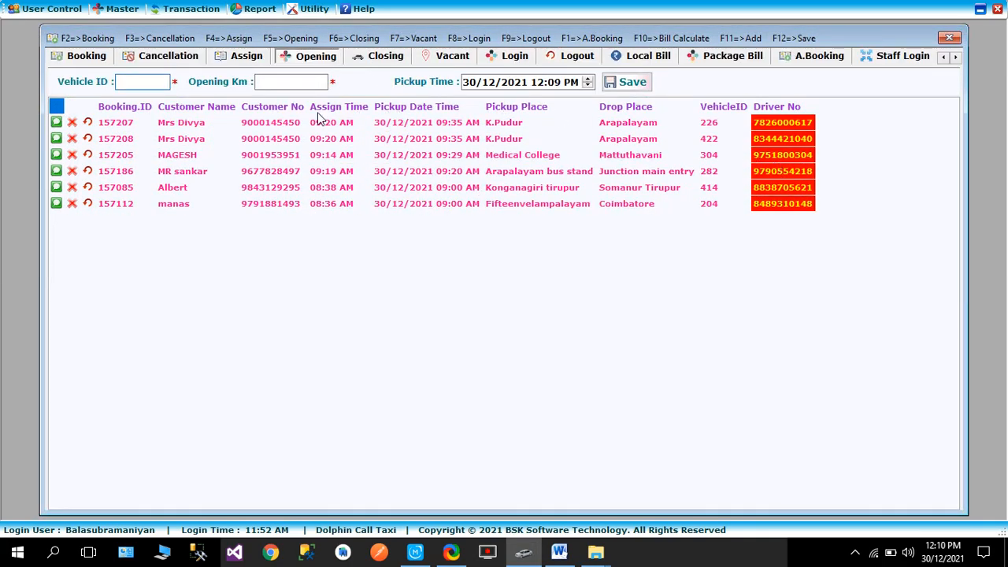
click(718, 126)
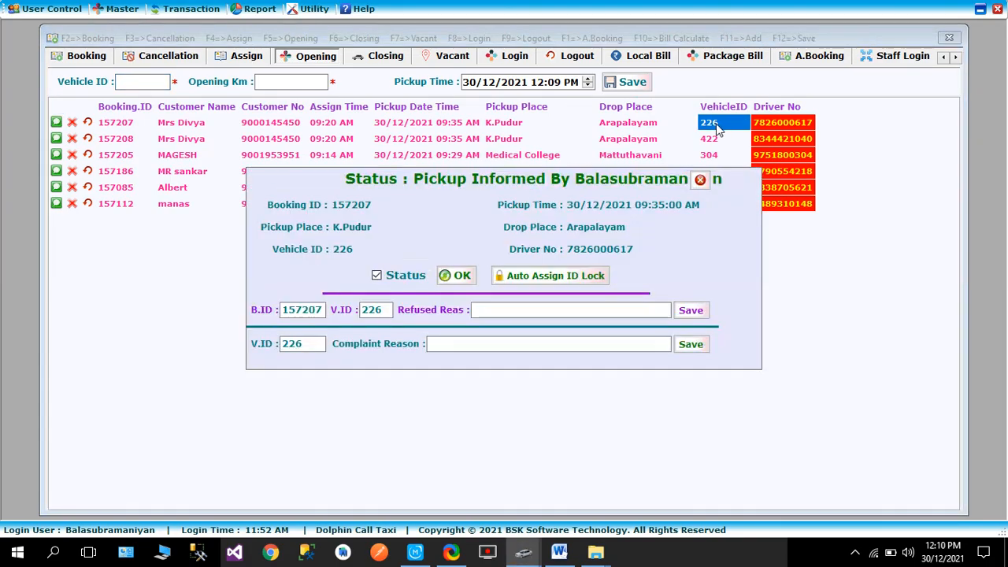
click(700, 179)
click(713, 174)
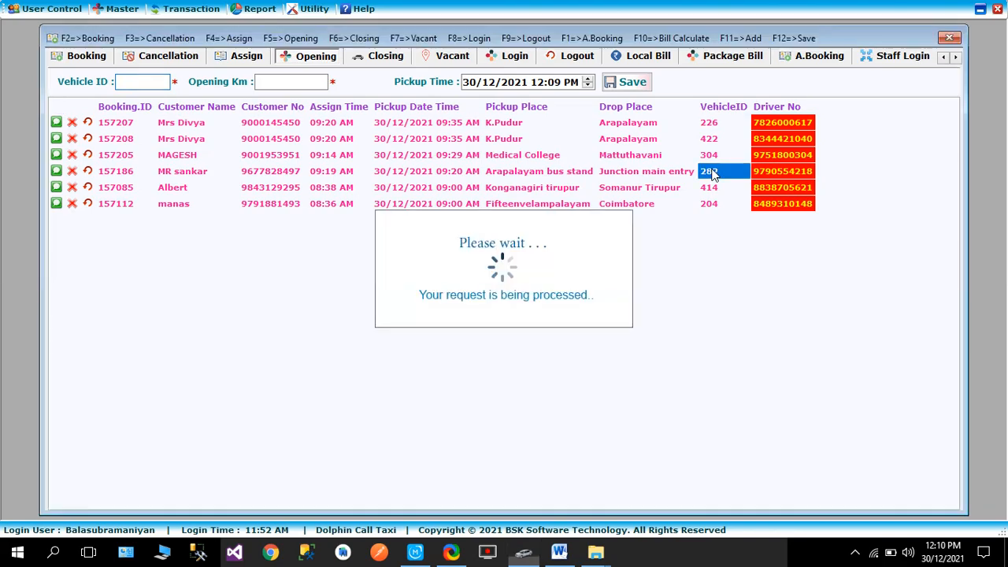
click(495, 311)
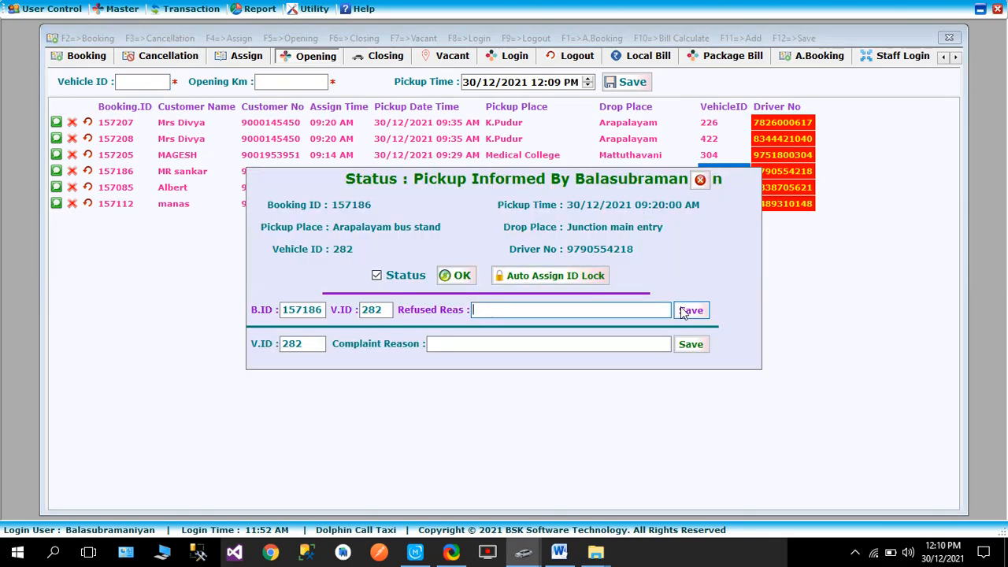
click(700, 180)
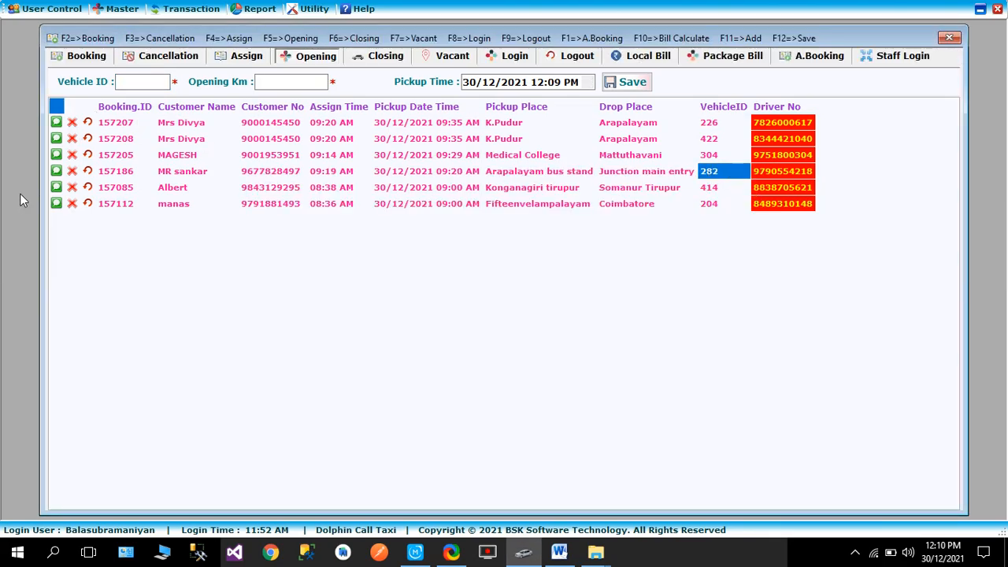
Return to the list of bookings awaiting assignment and close the booking window
click(233, 61)
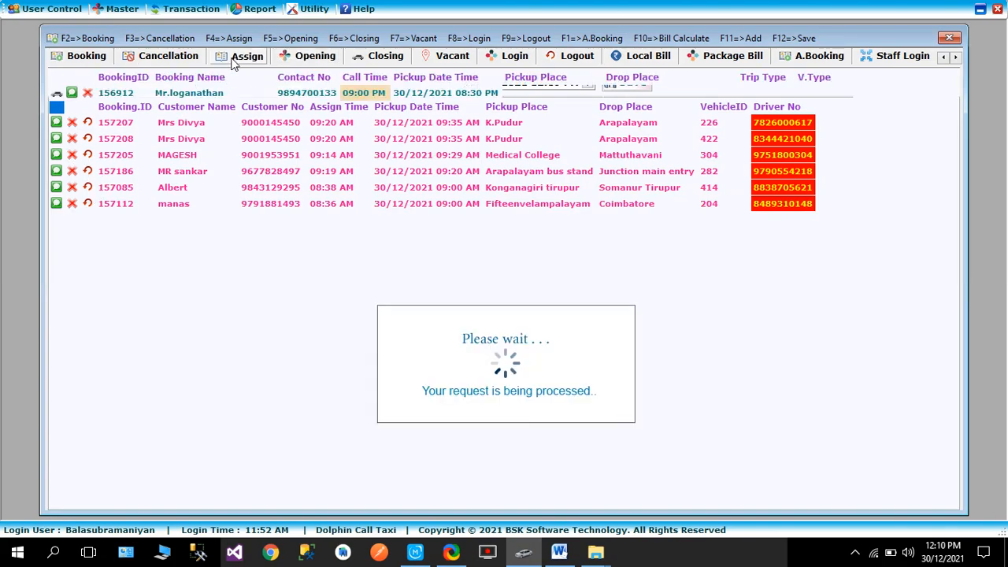
click(950, 38)
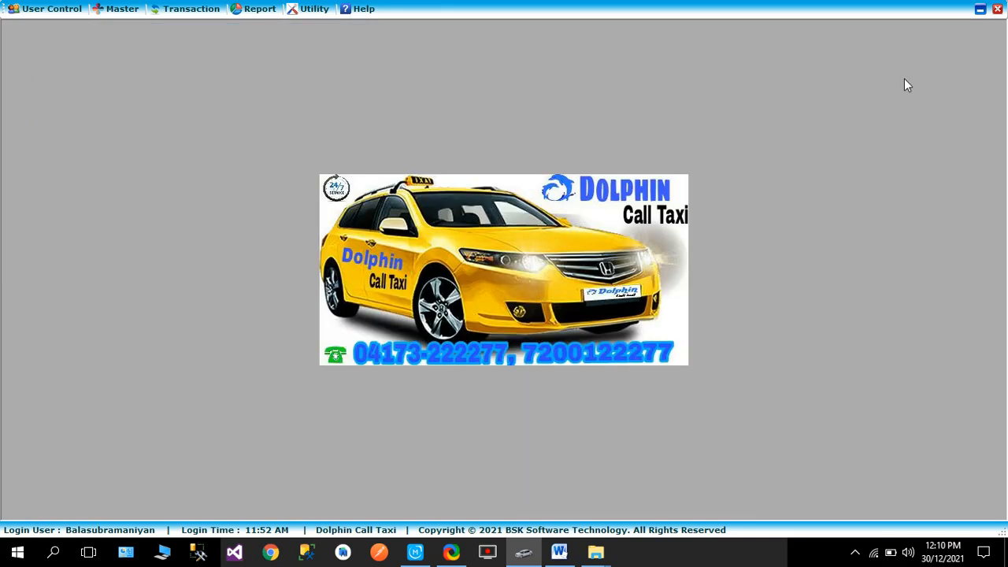
Open the Driver Complaint transaction form and close it without an entry
click(184, 9)
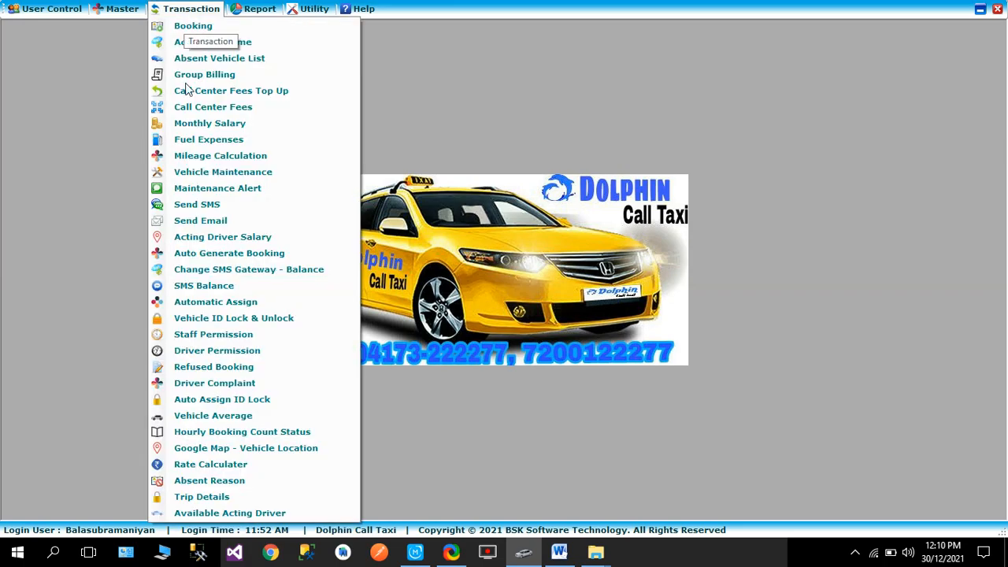
click(252, 383)
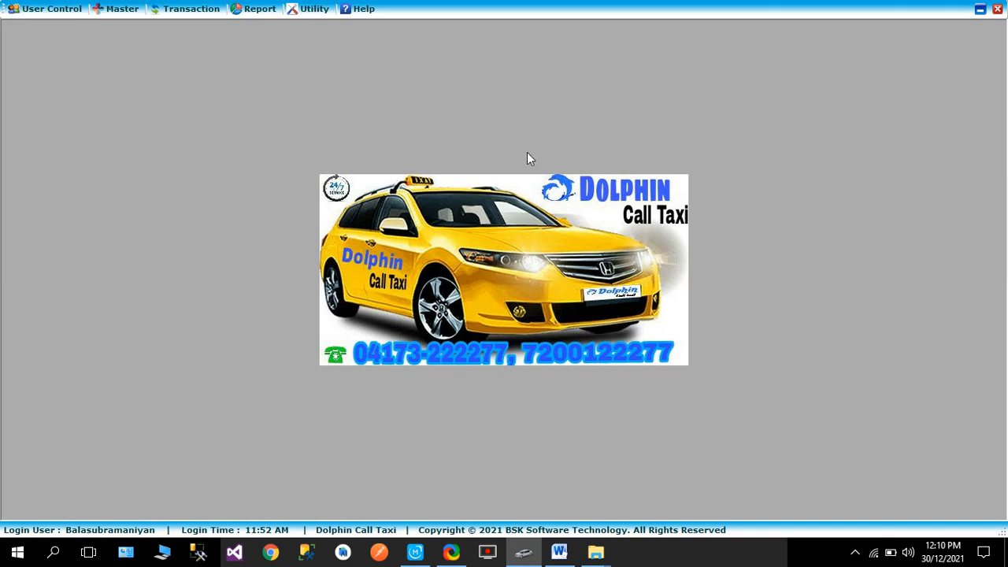
click(890, 81)
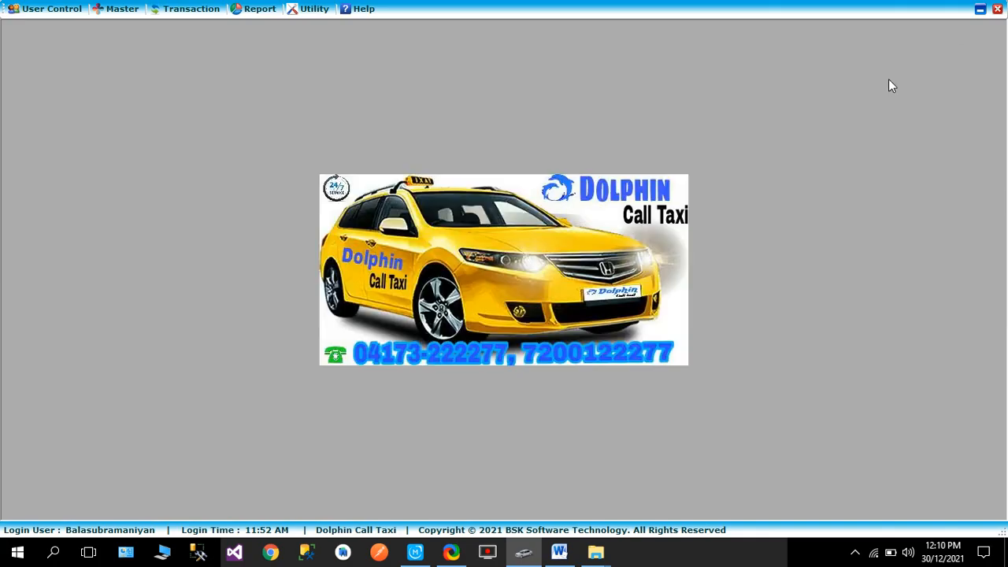